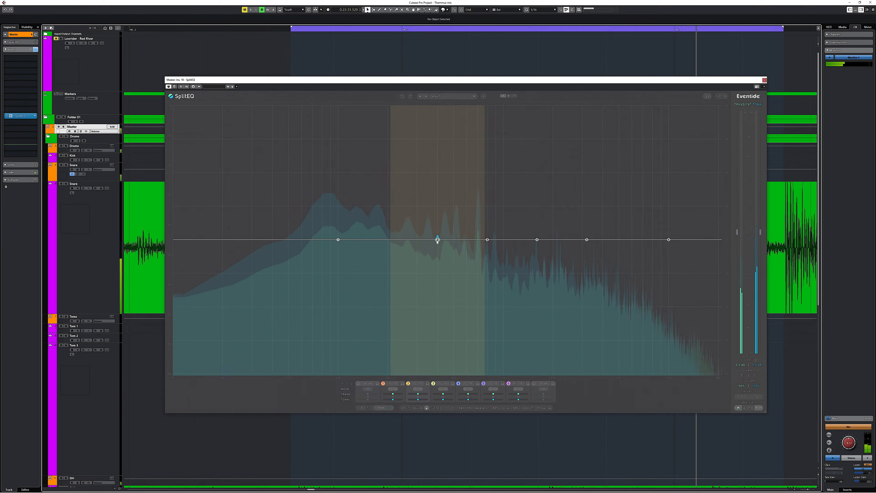
- Cut band 3, boost band 4 and cut band 5 on the Master track's SplitEQ curve
left_click_drag(438, 240, 492, 254)
left_click_drag(543, 237, 547, 217)
left_click_drag(612, 237, 625, 254)
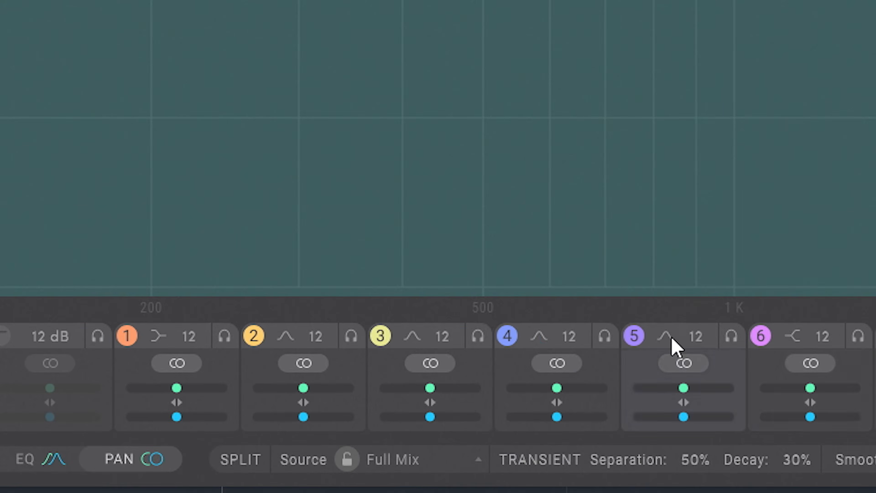
- Set band 5's slope to 72 dB/oct after reviewing its available filter shapes
left_click(666, 337)
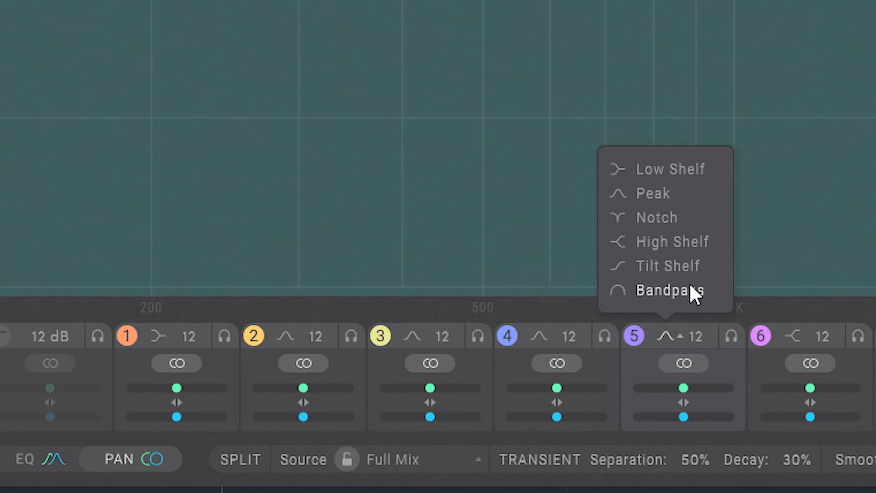
left_click(695, 343)
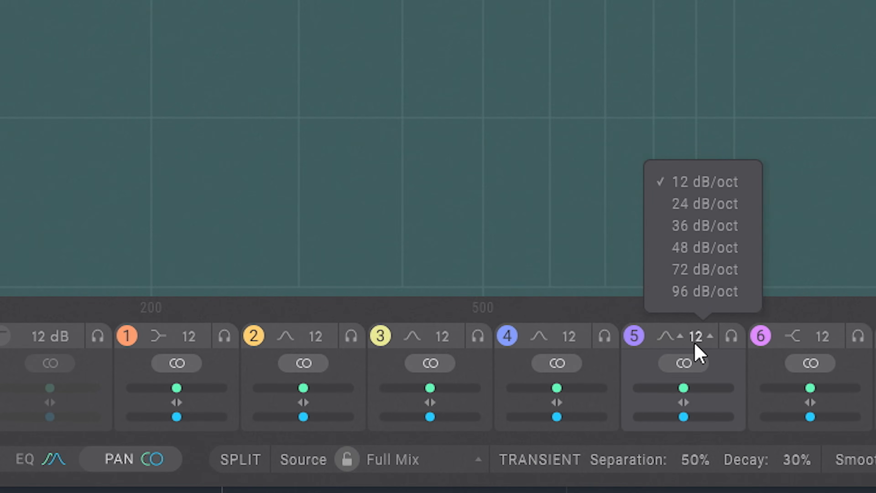
left_click(723, 282)
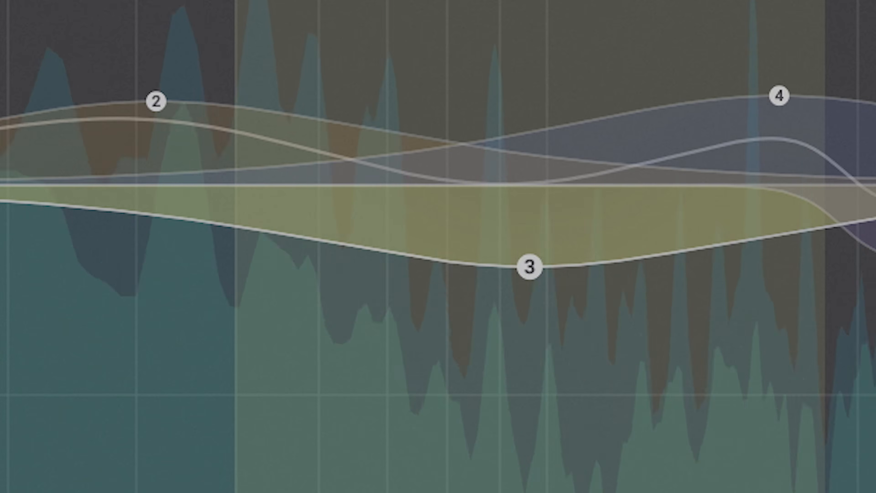
- Separate band 3's two streams by boosting its tonal part and cutting its transient part deeper
left_click_drag(527, 264, 522, 320)
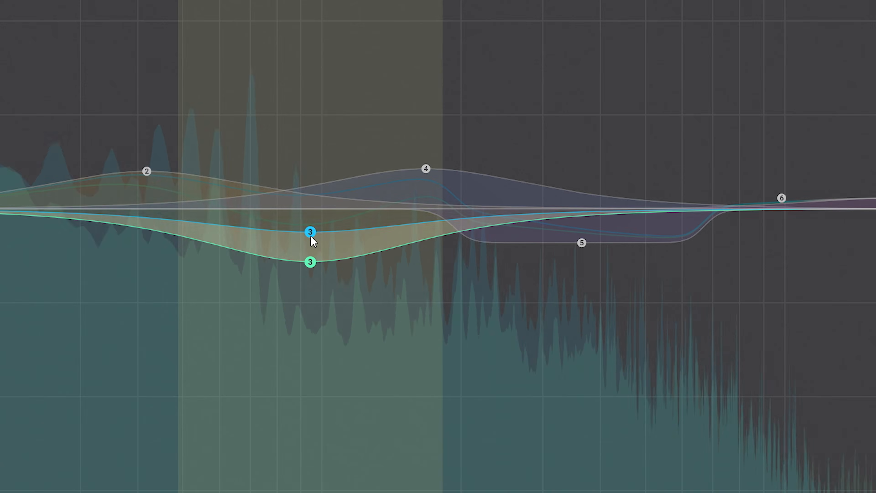
left_click_drag(312, 236, 307, 117)
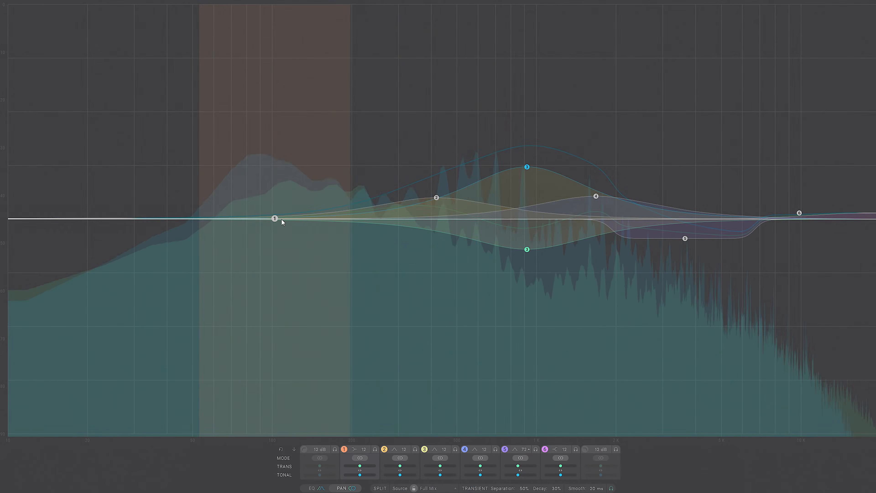
mouse_move(275, 219)
left_mouse_down()
mouse_move(274, 243)
mouse_move(274, 221)
left_mouse_up()
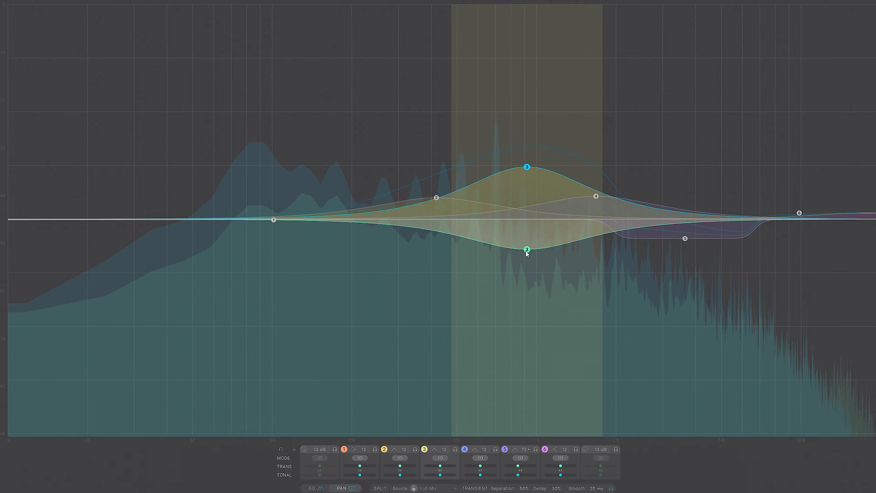
left_click_drag(527, 250, 518, 286)
- Enable the low-cut filter and raise only its transient cutoff into the midrange, leaving the tonal cutoff at the lowest frequencies
left_click(305, 451)
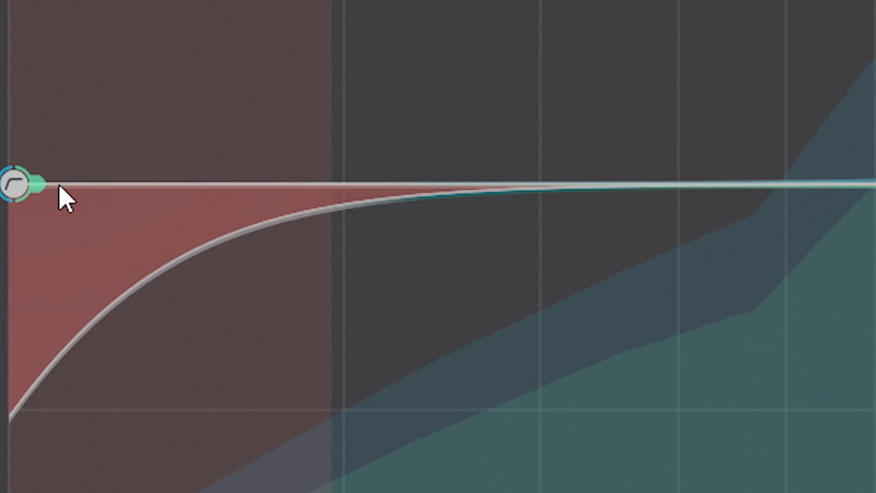
left_click_drag(43, 184, 155, 266)
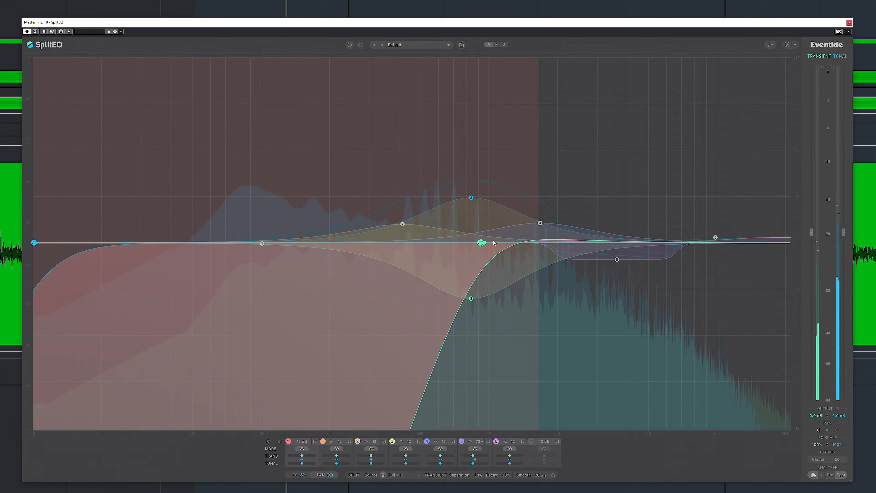
left_click_drag(226, 267, 247, 262)
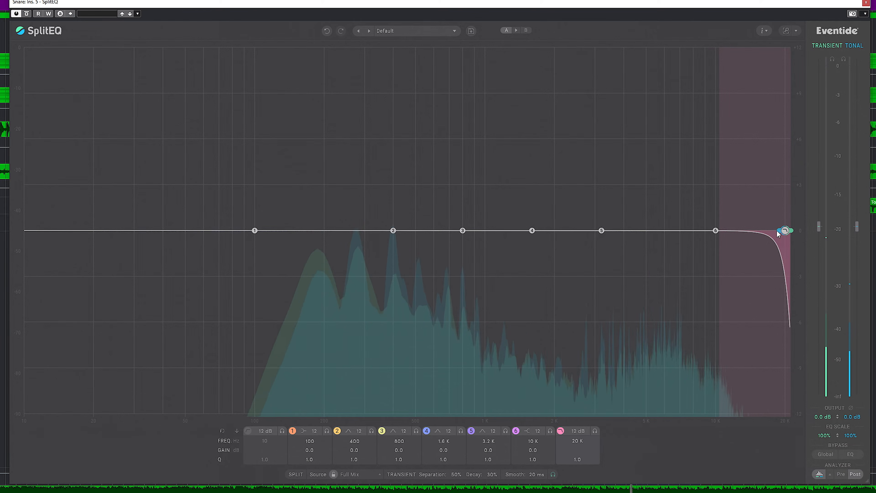
- Lower only the tonal high-cut frequency on the snare's SplitEQ to about 4.6 kHz
left_click_drag(781, 233, 625, 241)
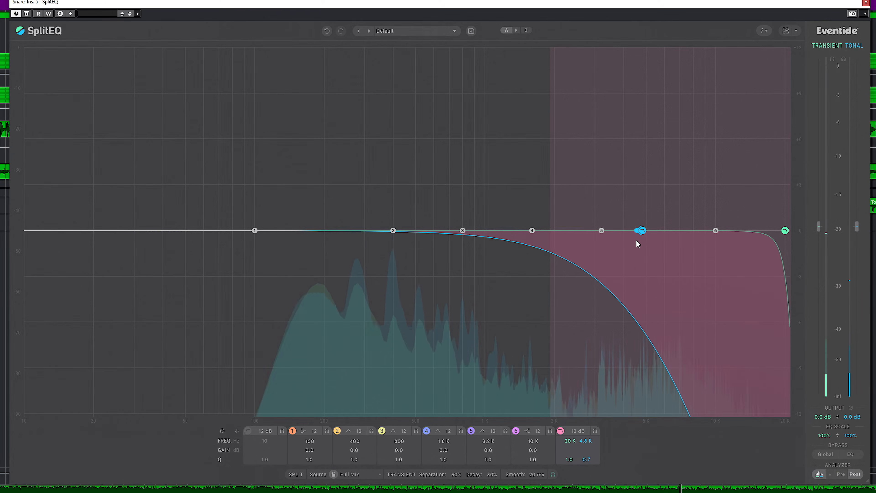
left_click_drag(636, 241, 627, 241)
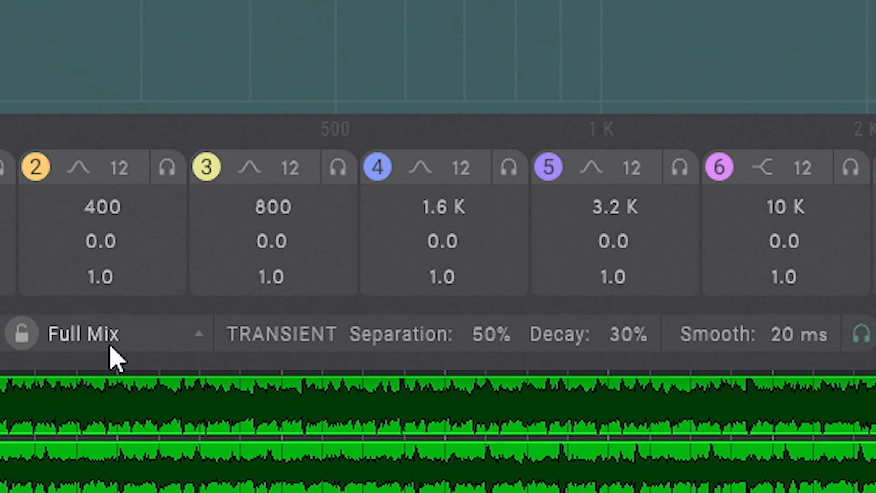
- Set the snare EQ's split source to Snare and raise the transient decay
left_click(356, 476)
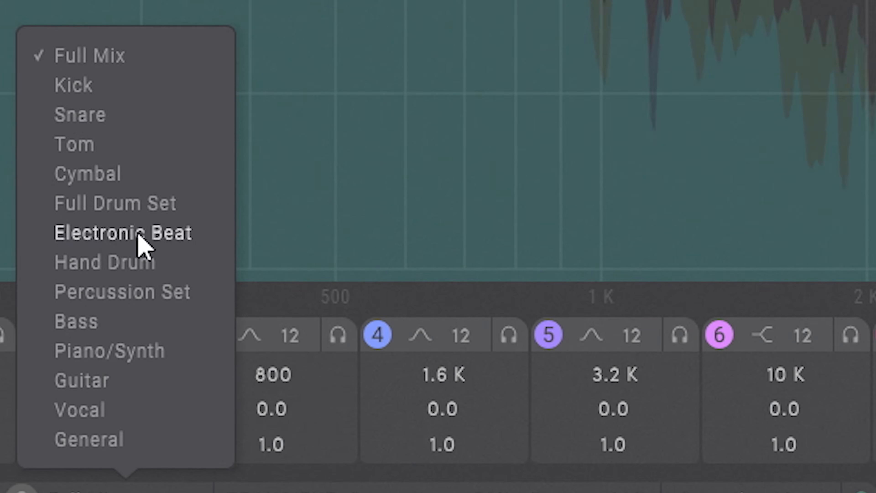
left_click(107, 124)
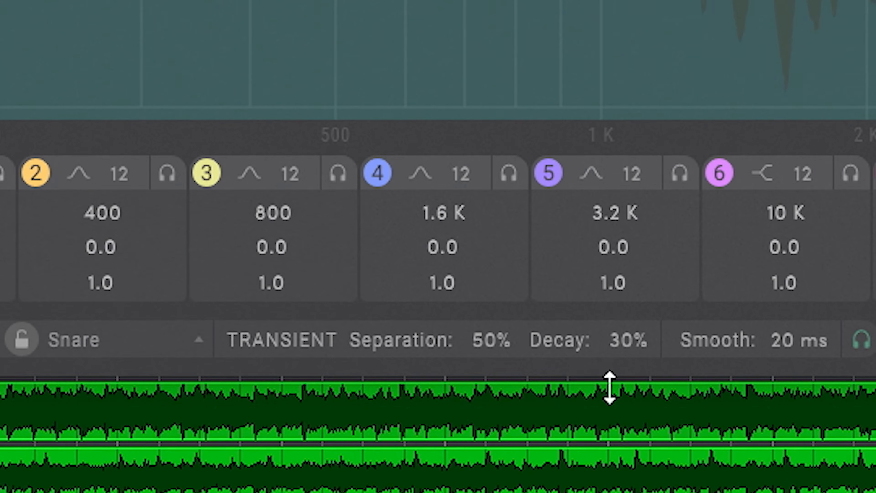
left_click_drag(629, 349, 657, 333)
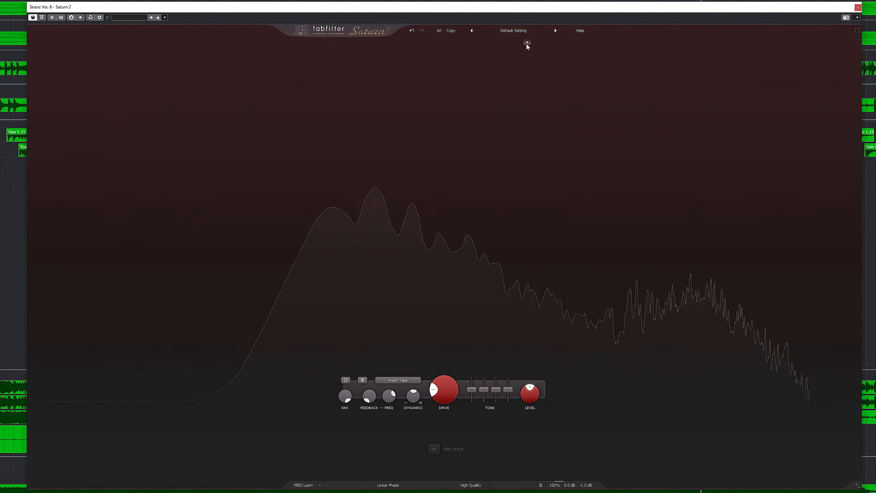
- Split the snare's Saturn 2 into two bands, solo the upper band and shift the crossover slightly lower
left_click(465, 140)
left_click(532, 41)
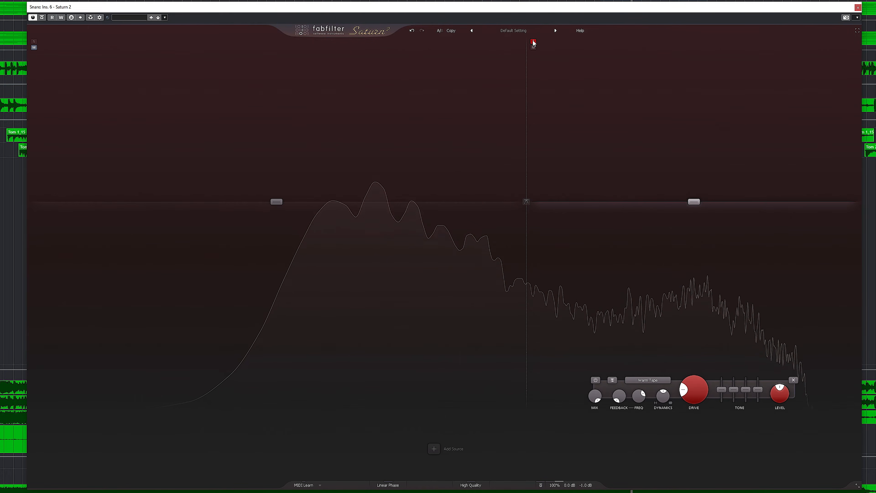
mouse_move(530, 59)
left_mouse_down()
mouse_move(509, 64)
mouse_move(519, 58)
left_mouse_up()
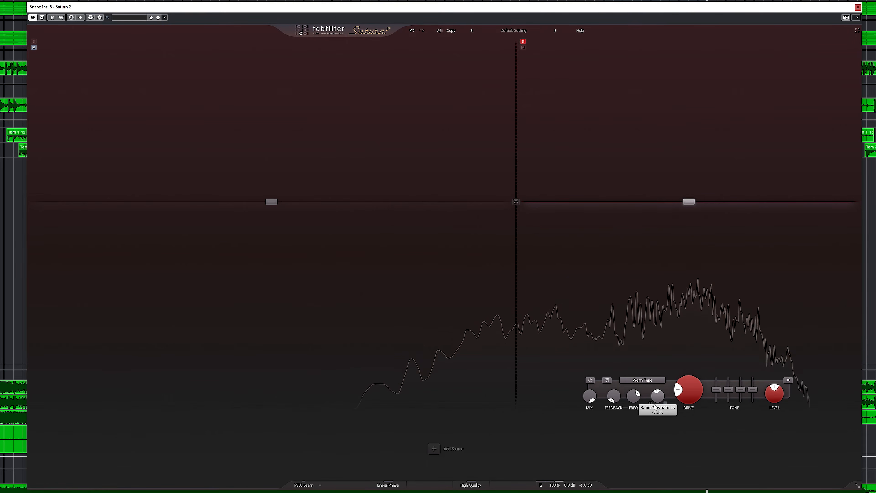
left_click_drag(521, 61, 523, 70)
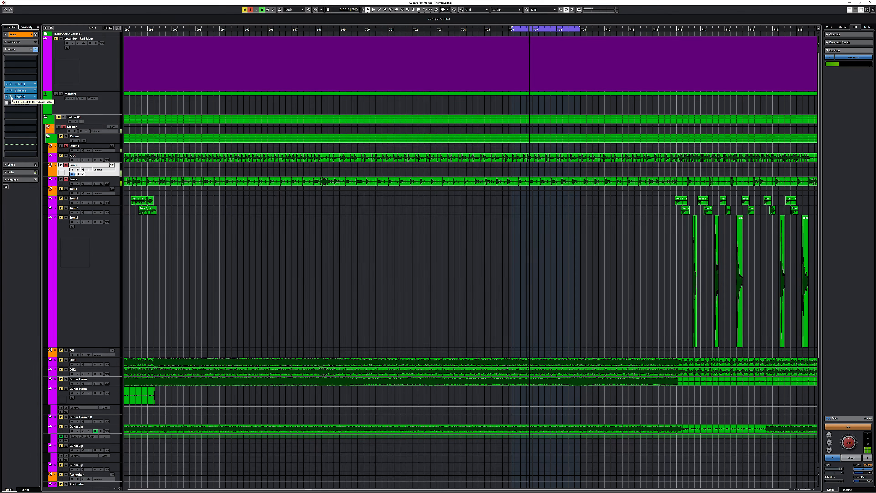
- In the snare's SplitEQ on insert 7, boost band 5 by 4.9 dB at 4.3 kHz and enable a low cut at 144 Hz
left_click(12, 98)
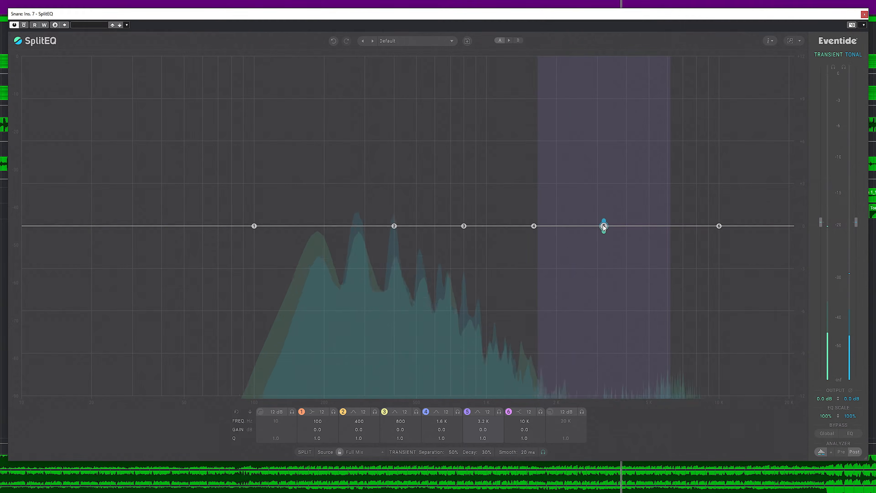
left_click_drag(603, 226, 630, 152)
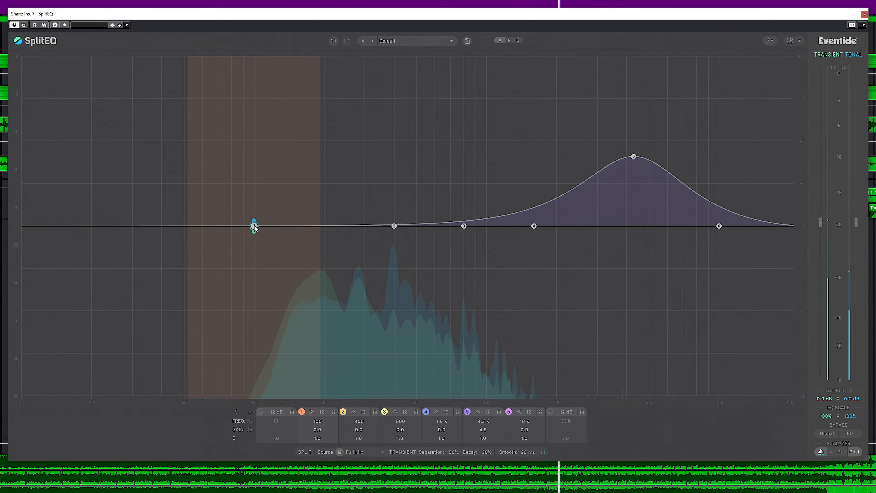
left_click(259, 412)
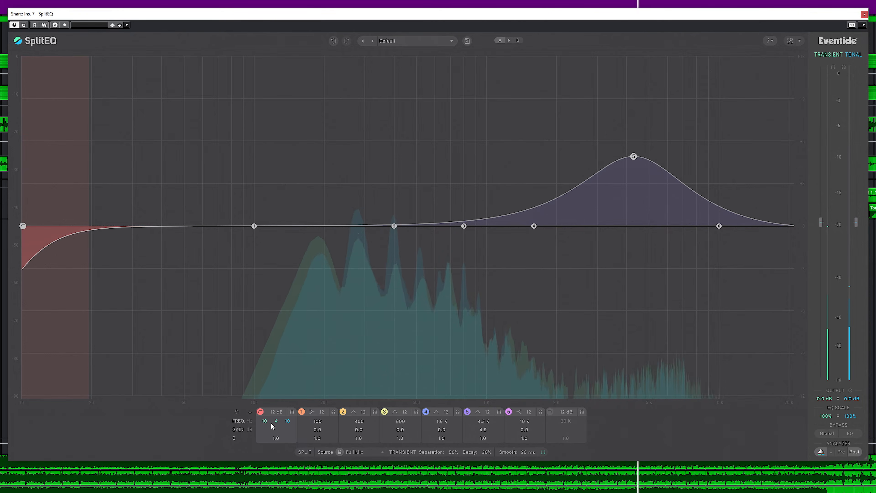
left_click_drag(277, 421, 279, 393)
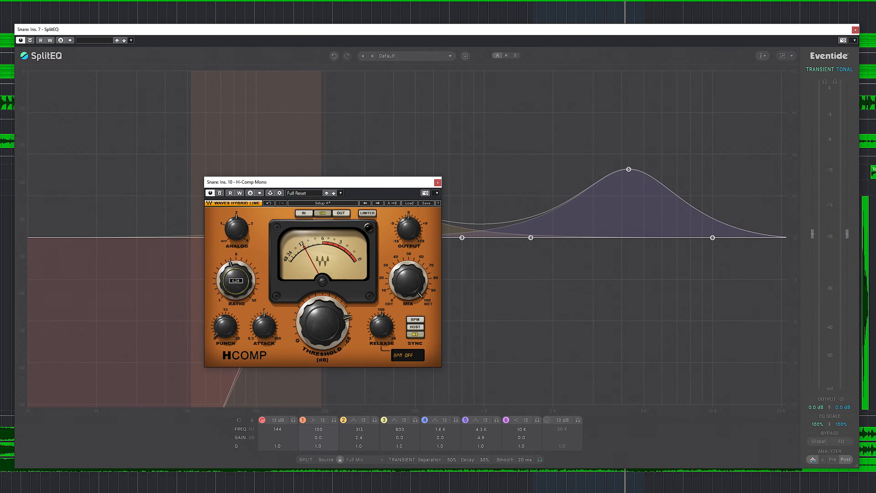
- Close the H-Comp compressor and move SplitEQ band 2 slightly higher in frequency with a little less boost
left_click(438, 183)
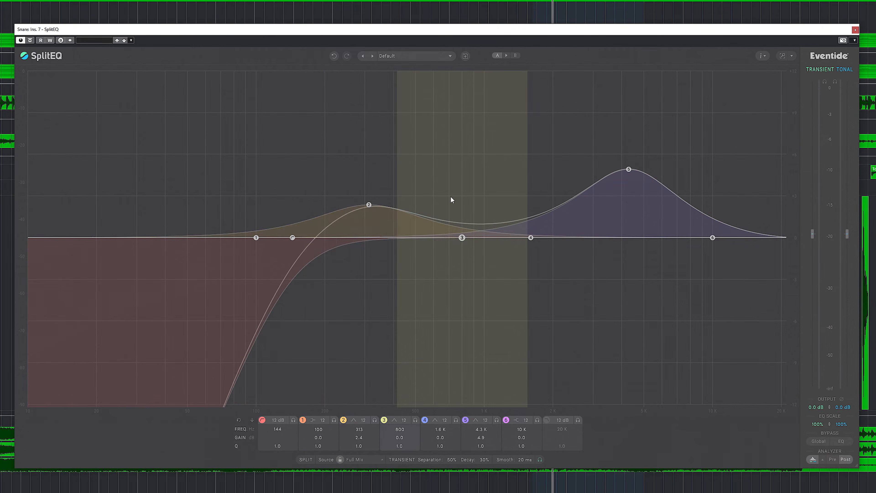
mouse_move(372, 204)
left_mouse_down()
mouse_move(371, 219)
mouse_move(379, 210)
left_mouse_up()
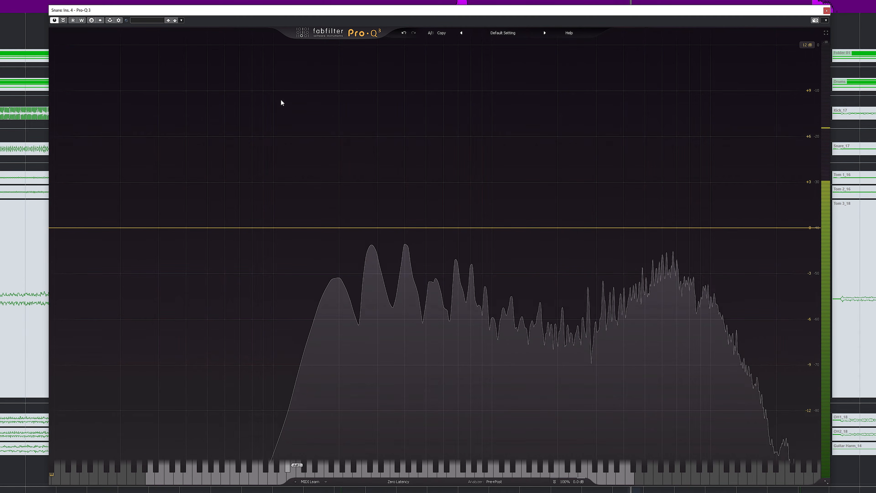
- Add a bell cut of -5.15 dB at 6398.8 Hz with Q 1.000 in the snare's Pro-Q 3, using a steeper slope
left_click_drag(668, 227, 708, 310)
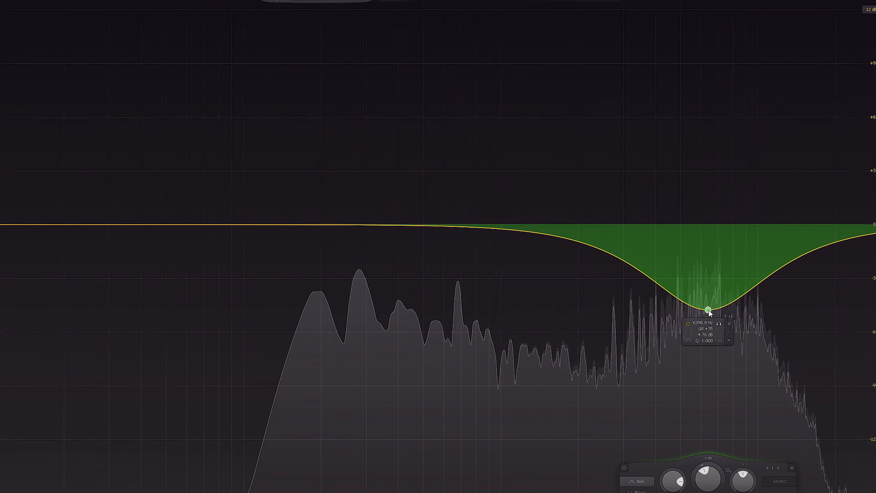
left_click(636, 491)
left_click(638, 492)
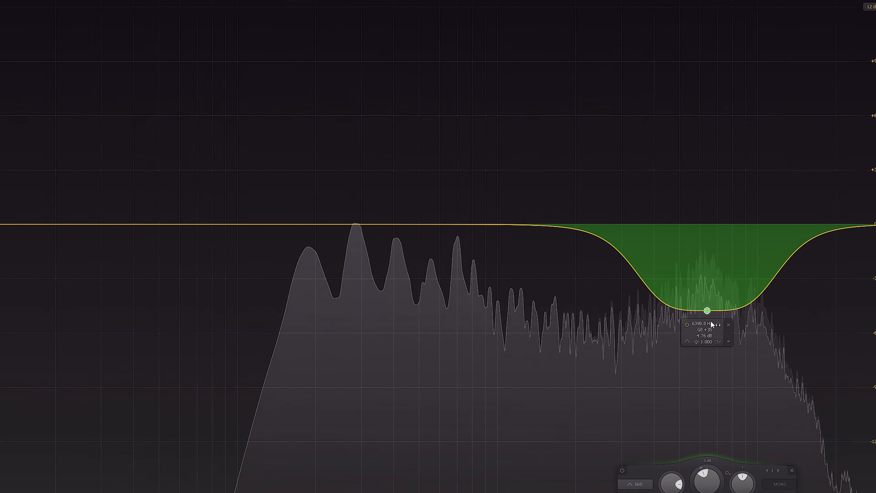
left_click(708, 312)
left_click_drag(707, 312, 707, 320)
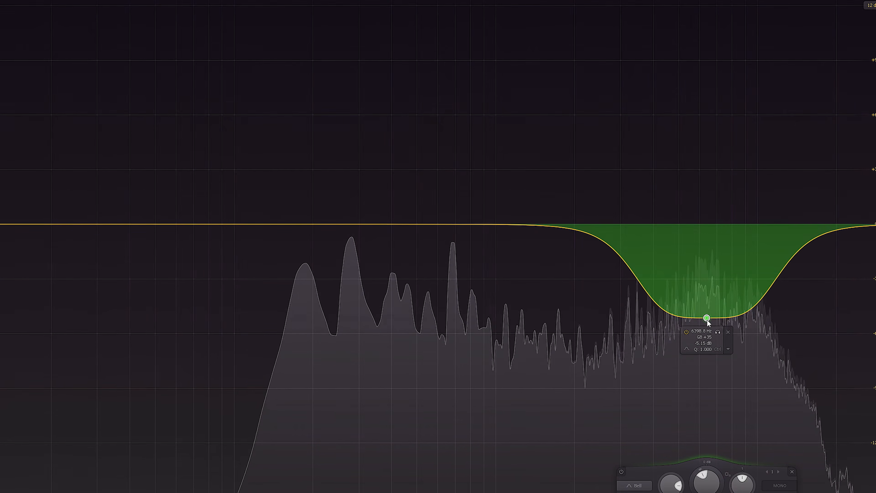
- Add a second, narrow bell boost inside the cut and tune it to 7077.7 Hz at +6.74 dB
left_click_drag(685, 246, 648, 152)
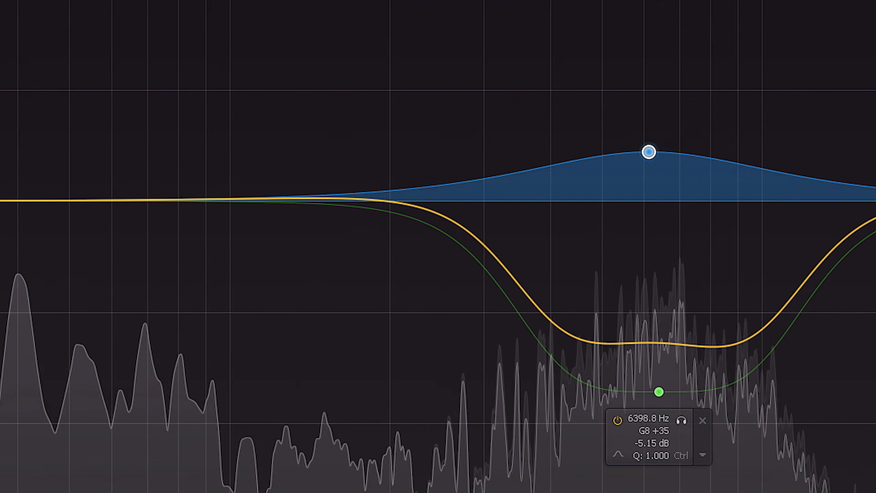
scroll(649, 152, "up", 8)
left_click_drag(649, 155, 651, 118)
left_click(674, 49)
left_click_drag(678, 51, 701, 51)
left_click_drag(675, 110, 671, 68)
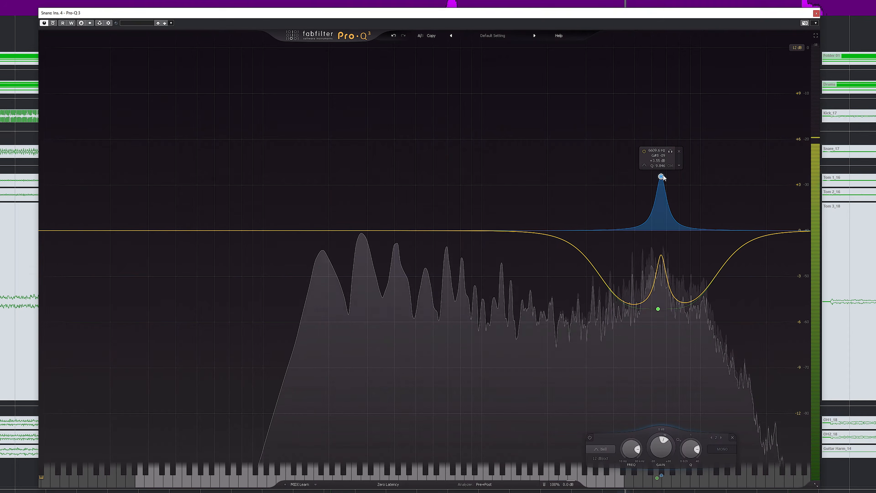
left_click_drag(661, 177, 669, 127)
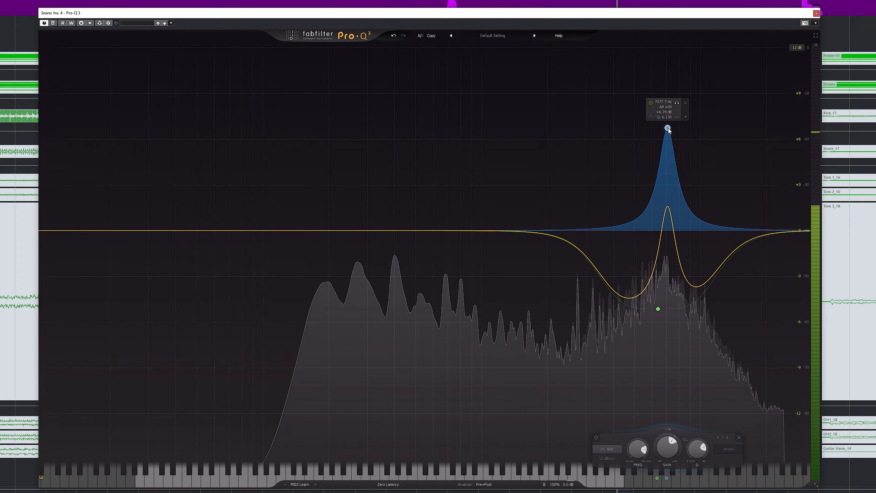
- Turn the narrow boost into a dynamic band with a base gain of -5.52 dB and compare the EQ against its bypass
left_click_drag(668, 128, 665, 265)
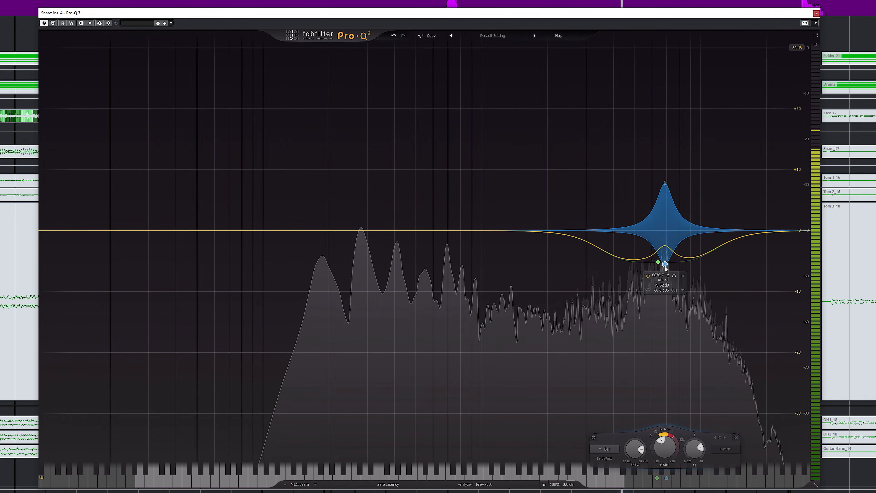
left_click(55, 25)
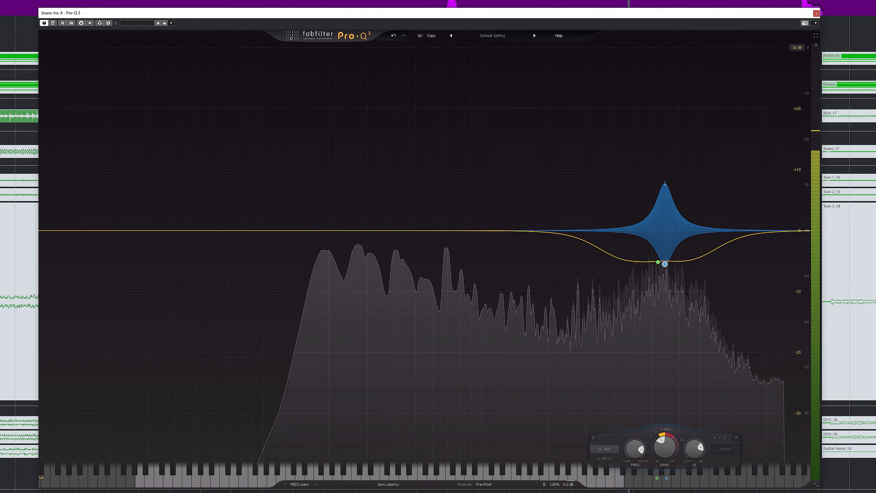
left_click(53, 23)
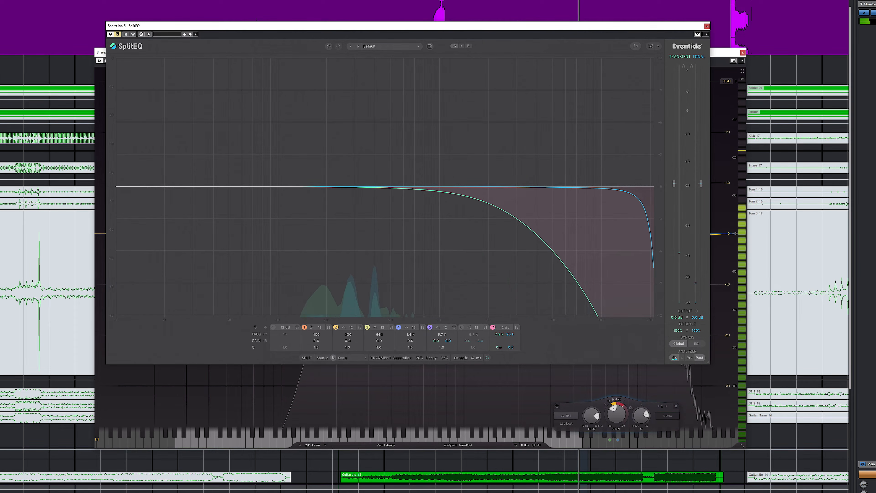
left_click(743, 53)
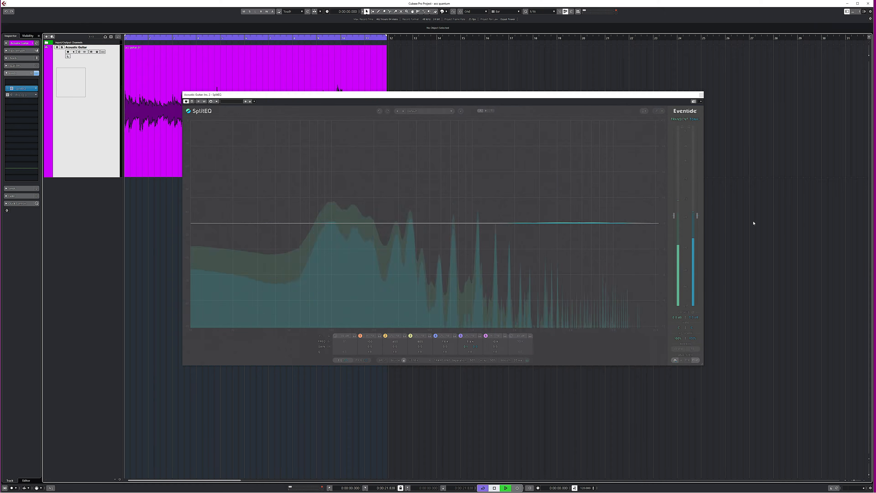
- Play back the acoustic guitar track with its SplitEQ open
key("space")
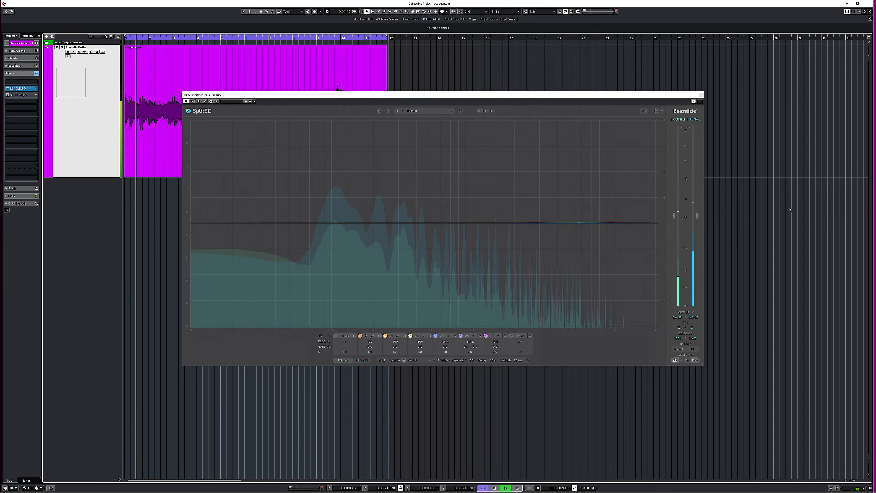
- Boost the guitar's transients by 6.4 dB at 5.2 kHz in SplitEQ band 5 and cut its tonal part by -5.4 dB
left_click_drag(577, 224, 574, 172)
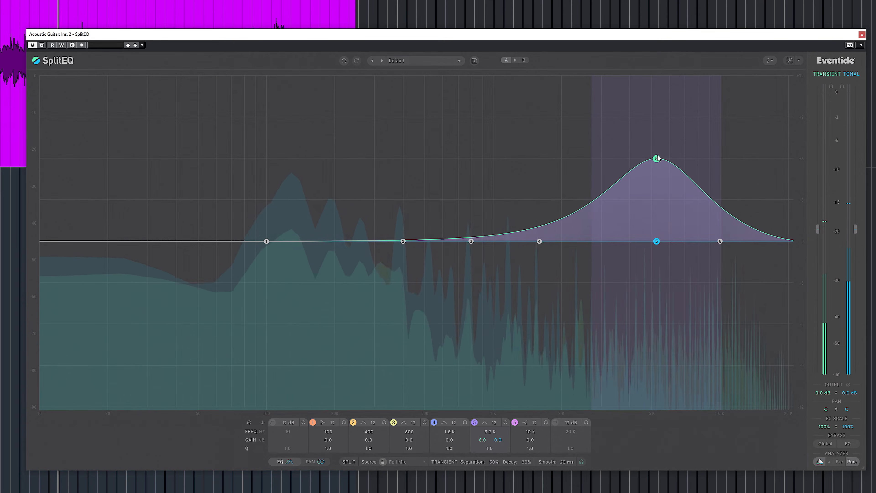
left_click_drag(657, 158, 658, 153)
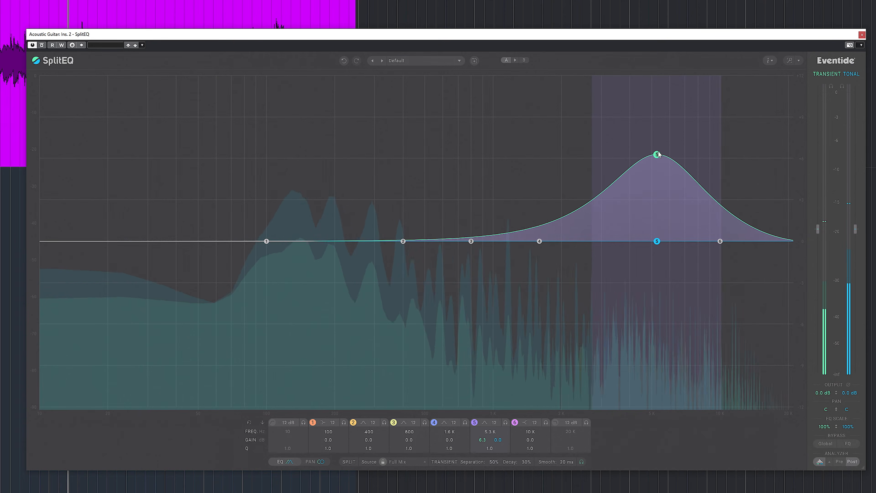
left_click_drag(657, 241, 657, 319)
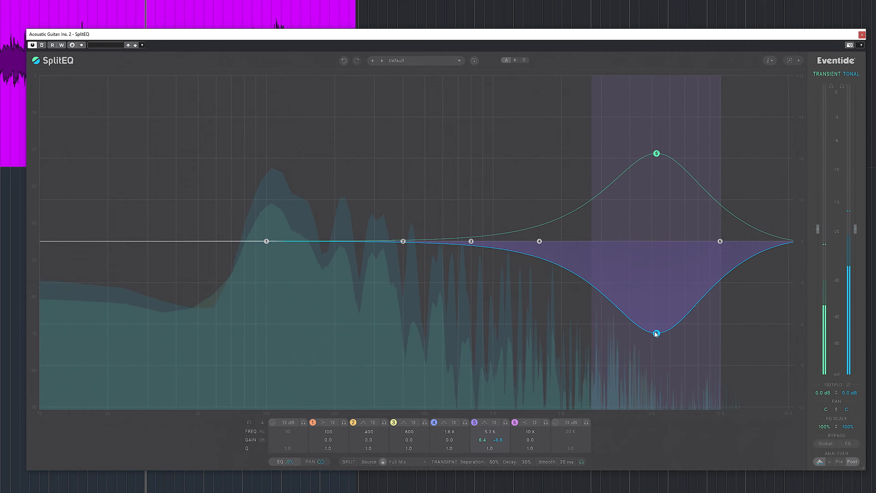
left_click_drag(661, 329, 660, 322)
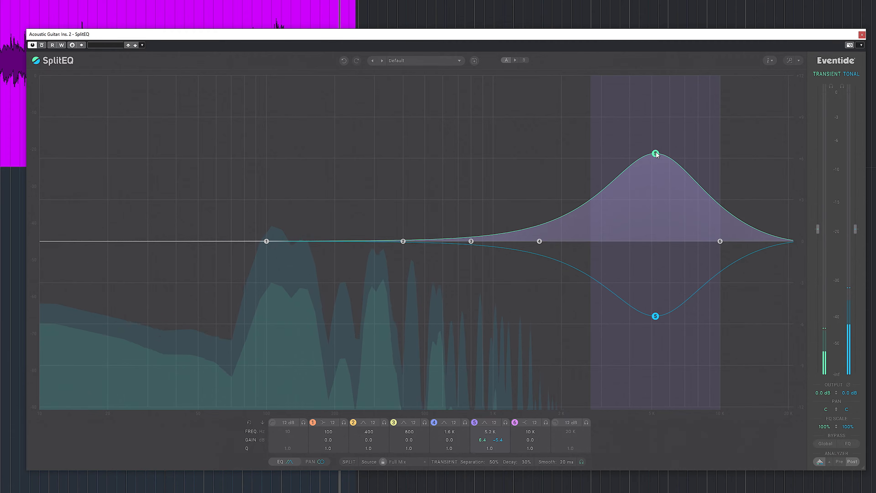
- Reverse band 5 by cutting the transients and boosting the tonal part by about 6.8 dB, and reduce the tonal boost to 1.8 dB
mouse_move(655, 153)
left_mouse_down()
mouse_move(646, 311)
mouse_move(660, 156)
left_mouse_up()
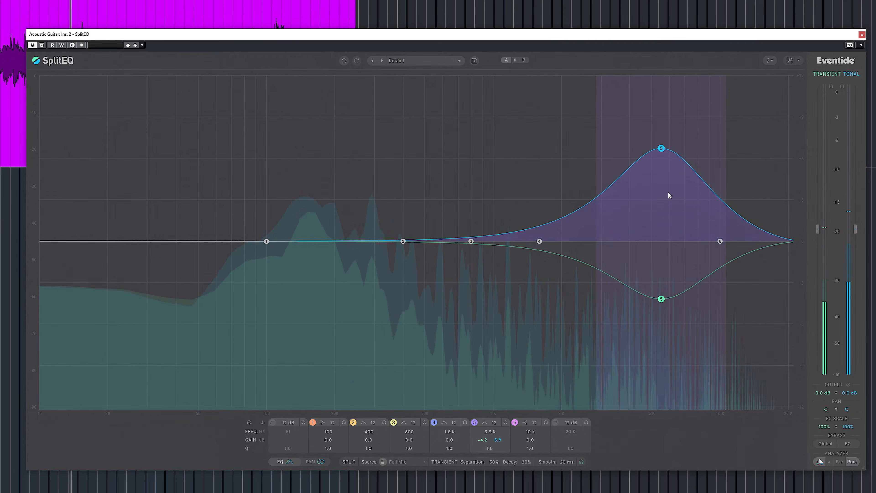
left_click_drag(661, 298, 658, 330)
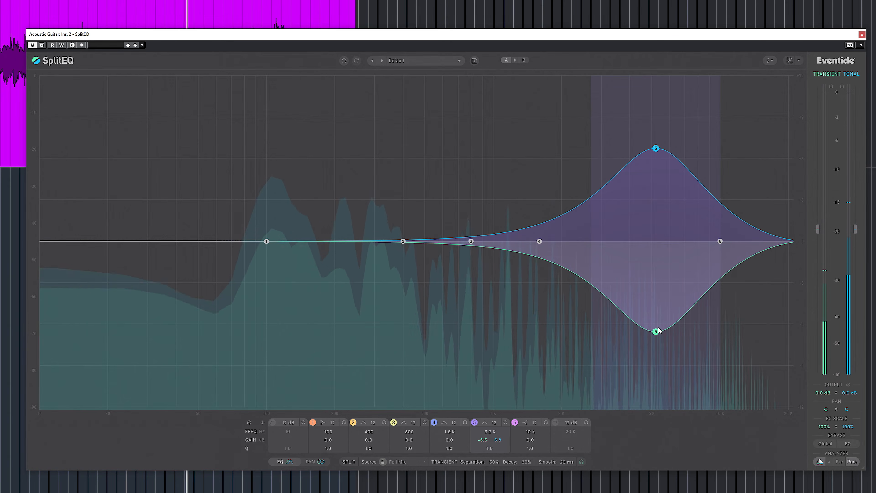
left_click_drag(659, 332, 659, 297)
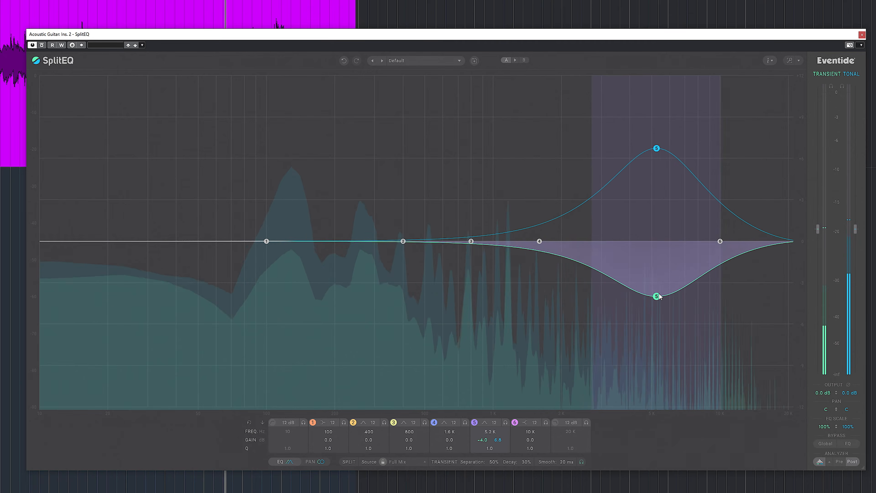
left_click_drag(661, 153, 663, 217)
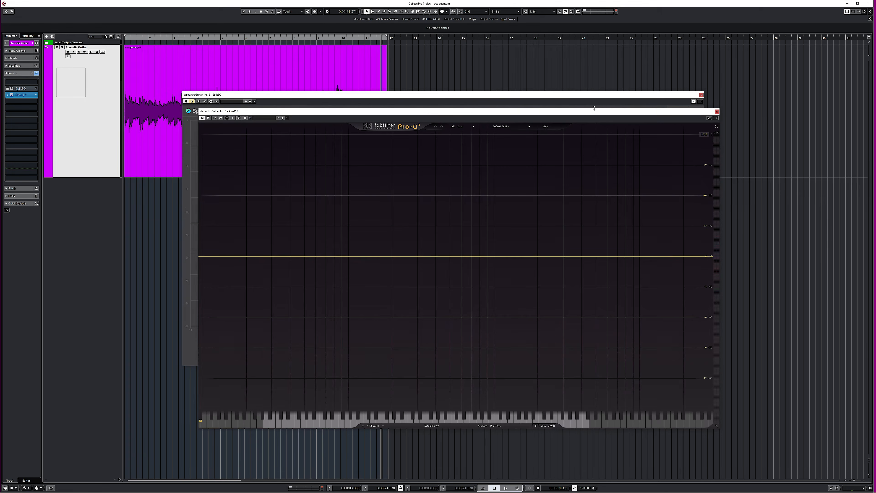
- Close SplitEQ and, during playback, add a bell boost of +7.57 dB near 8.8 kHz in the guitar's Pro-Q 3
left_click(701, 95)
left_click_drag(611, 111, 546, 94)
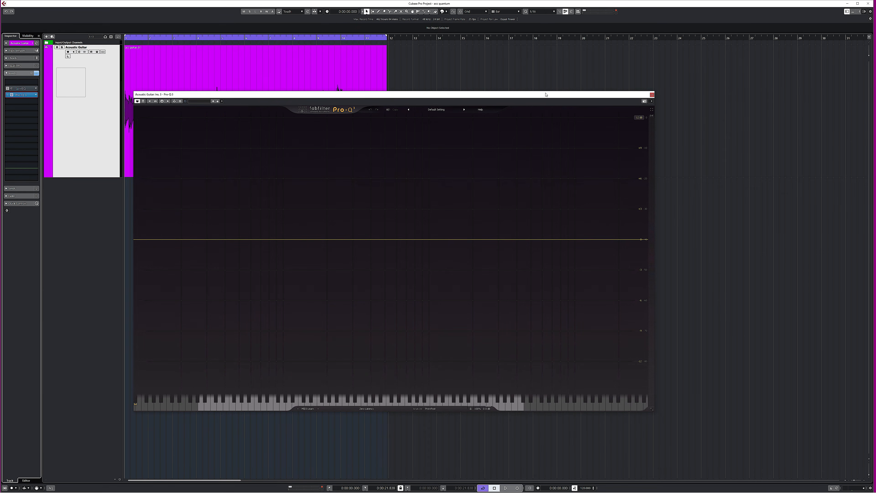
key("space")
left_click_drag(565, 239, 568, 224)
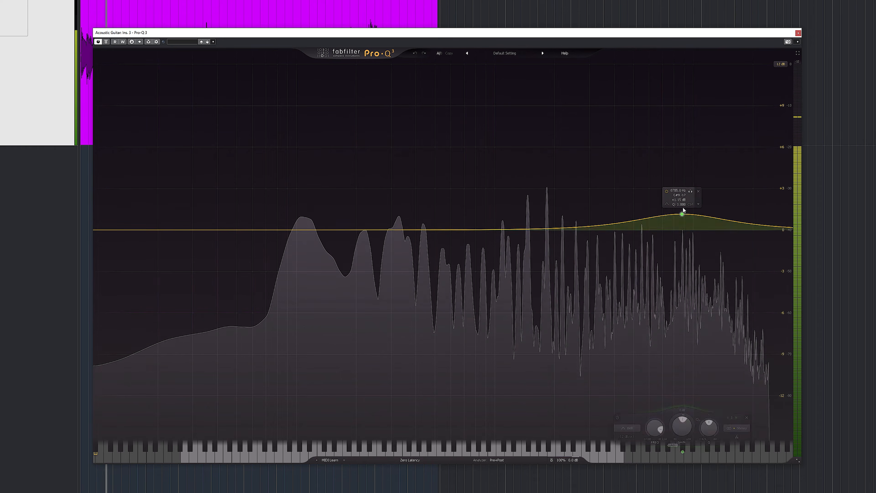
left_click_drag(683, 209, 682, 125)
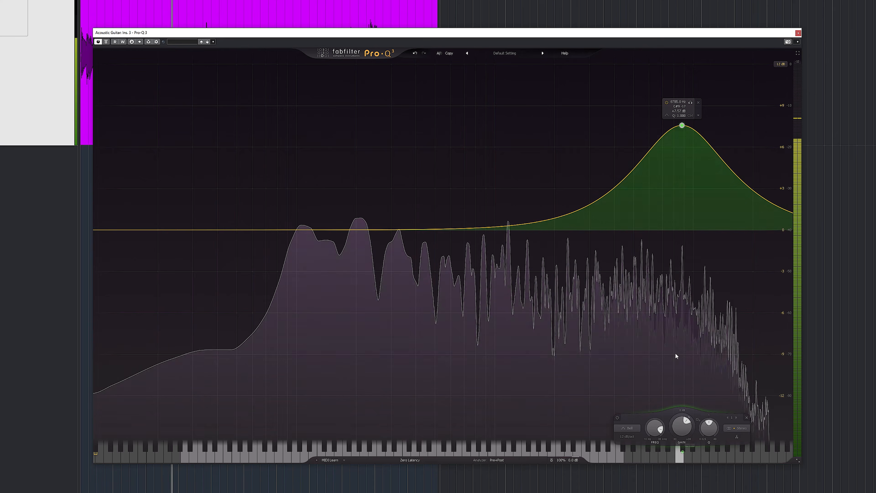
- Give the bell band an upward dynamic range and a higher Q, and try it as a deep cut with a small dynamic range
left_click_drag(680, 415, 692, 357)
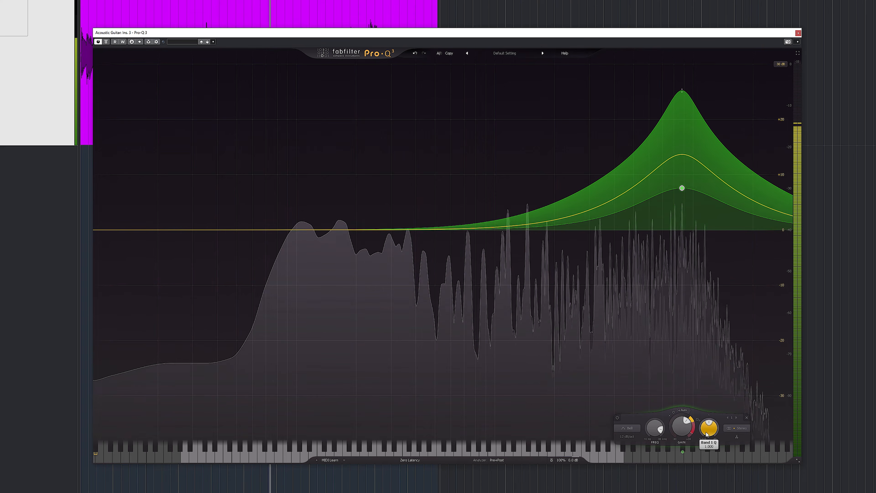
left_click_drag(707, 435, 707, 430)
mouse_move(682, 200)
left_click_drag(682, 196, 679, 298)
left_click_drag(680, 425, 687, 391)
left_click_drag(676, 425, 678, 480)
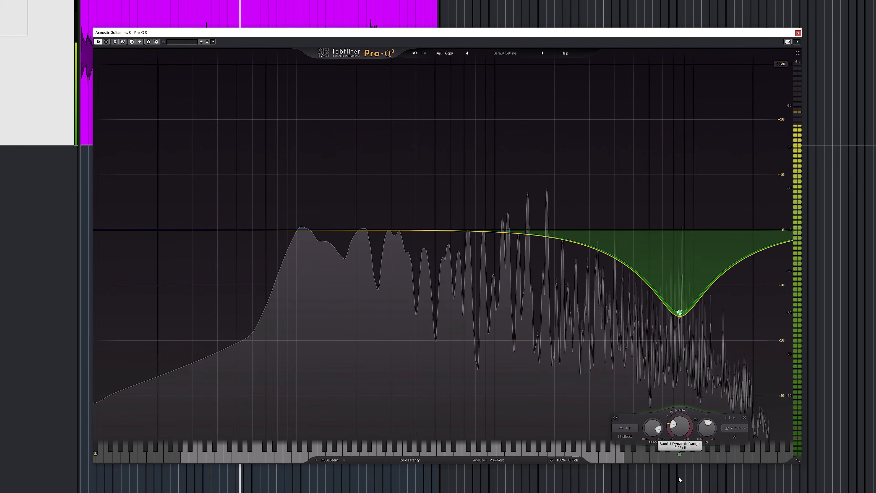
- Turn the band into a dynamic boost of about +26 dB near 8.6 kHz with a deep downward range
left_click_drag(679, 427, 687, 403)
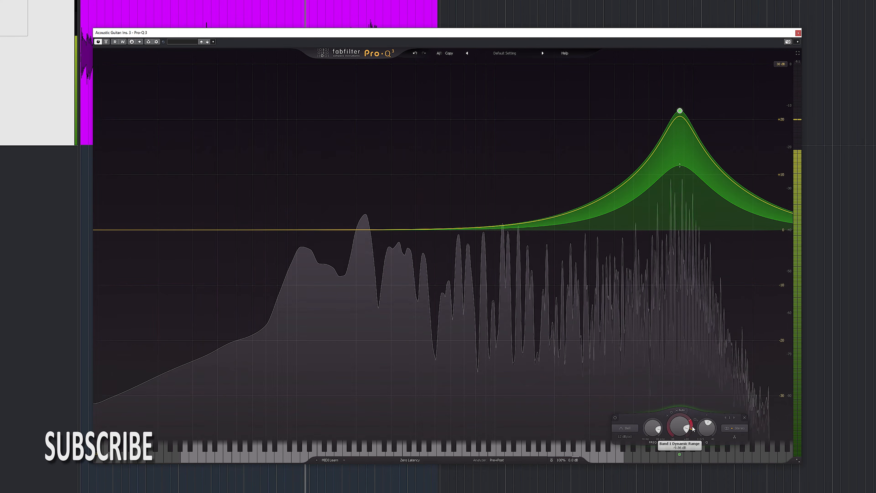
left_click_drag(692, 435, 685, 485)
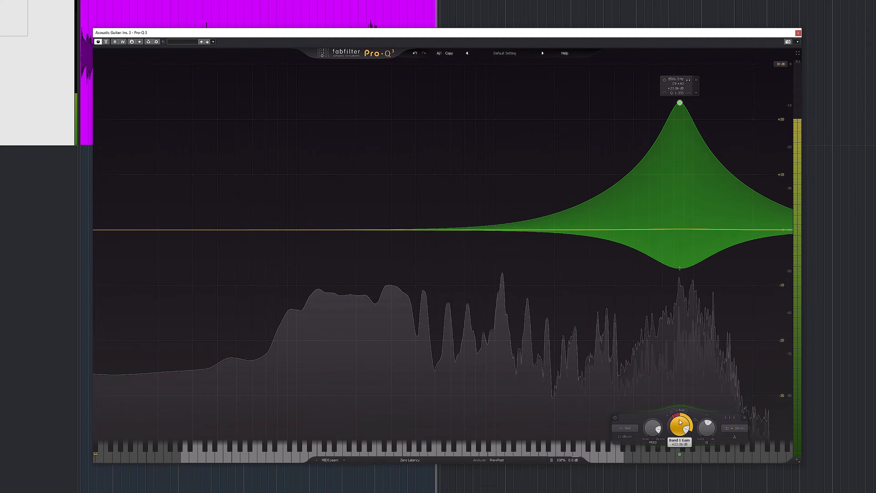
left_click_drag(680, 422, 681, 417)
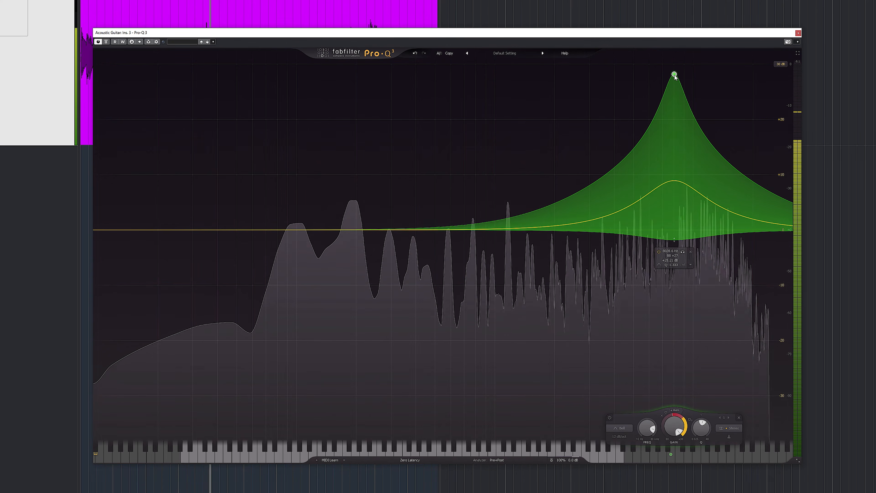
left_click_drag(675, 75, 671, 93)
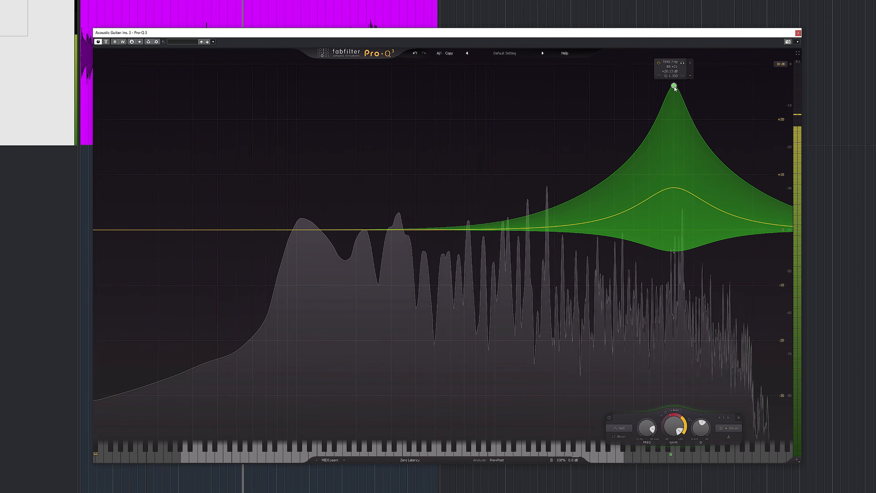
left_click_drag(674, 91, 682, 86)
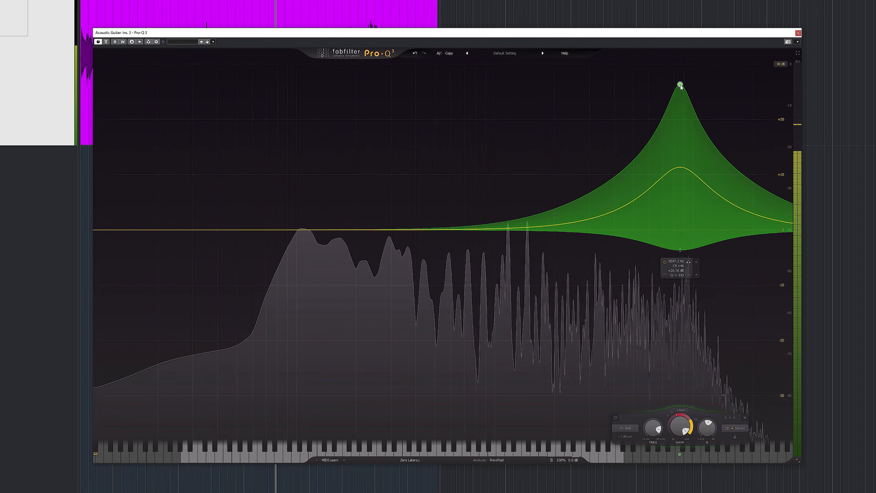
- Bypass Pro-Q 3, raise the tonal boost of SplitEQ's band 5 beyond 6.4 dB, and lower the Pro-Q 3 boost for comparison
left_click(106, 41)
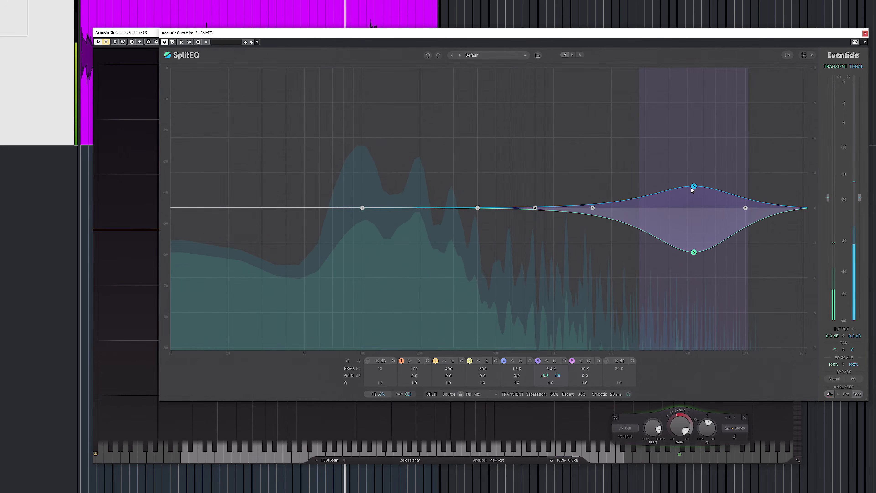
left_click_drag(696, 156, 696, 134)
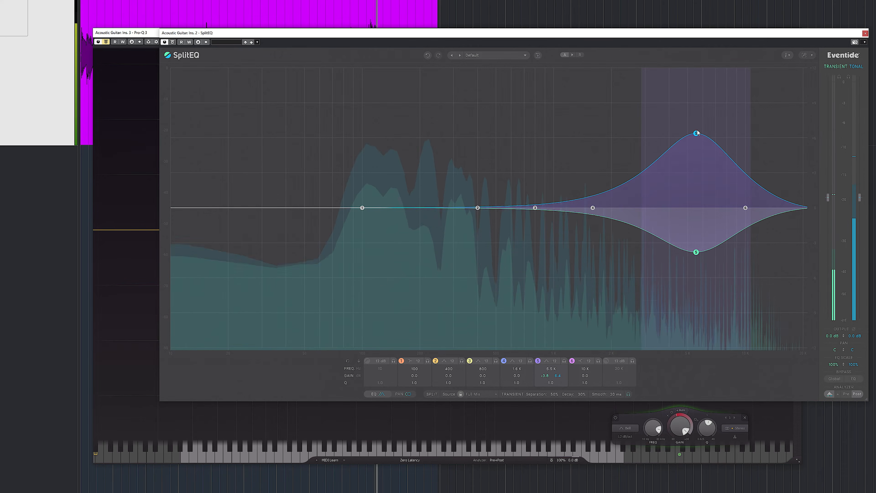
left_click_drag(696, 134, 690, 97)
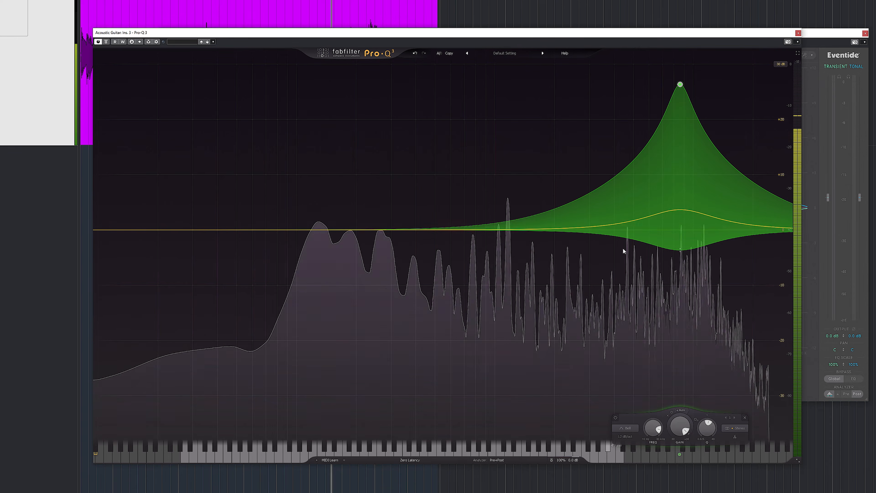
left_click_drag(680, 84, 685, 110)
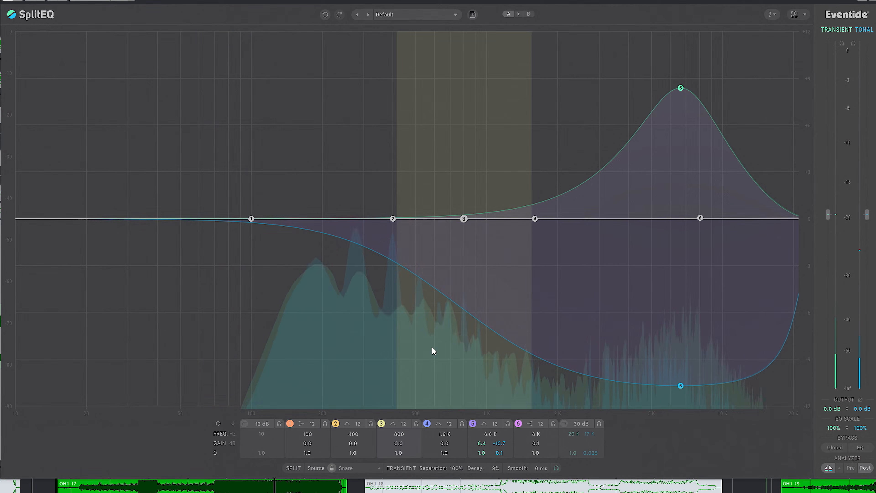
- Retune band 5 of the snare's SplitEQ to 6.9 kHz and set the transient Decay to 23% and Smooth to 25 ms
left_click_drag(681, 89, 684, 89)
left_click_drag(538, 468, 543, 356)
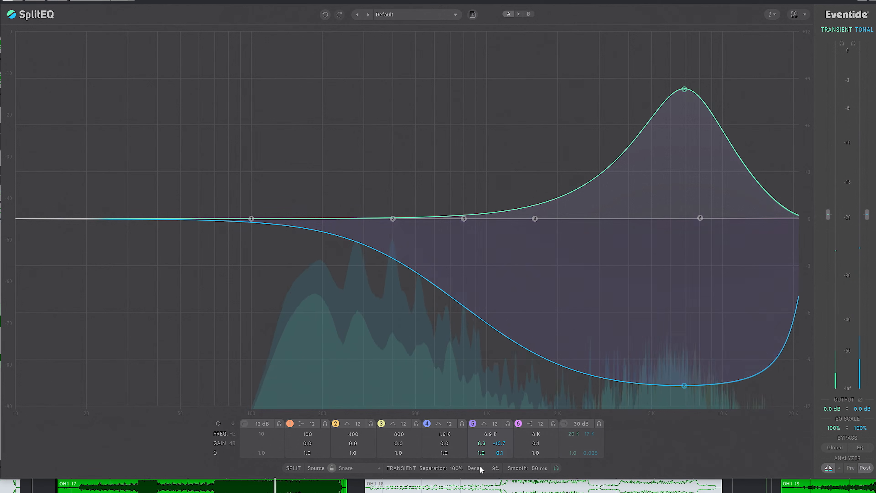
left_click_drag(495, 474, 494, 483)
left_click_drag(542, 468, 559, 430)
left_click_drag(498, 471, 505, 454)
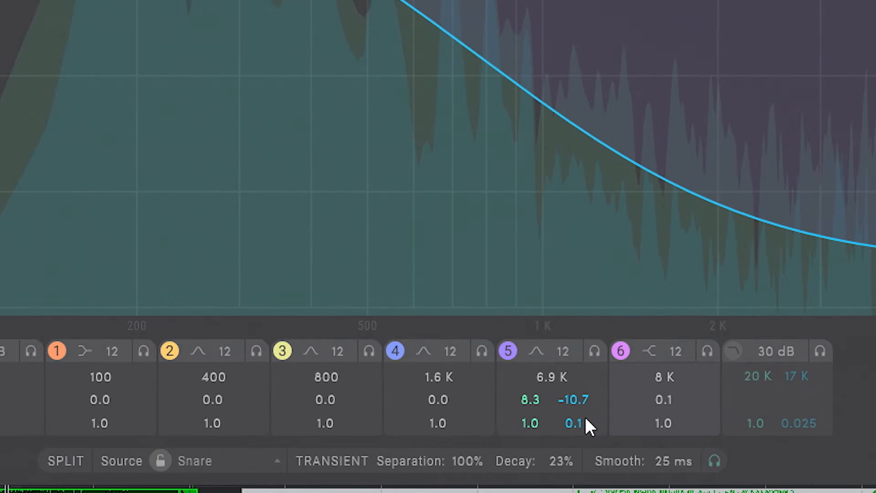
- Raise the snare's transient Decay to about 46% and its Smooth time to about 43 ms
left_click_drag(771, 454, 787, 361)
left_click_drag(787, 457, 783, 443)
left_click_drag(643, 464, 640, 445)
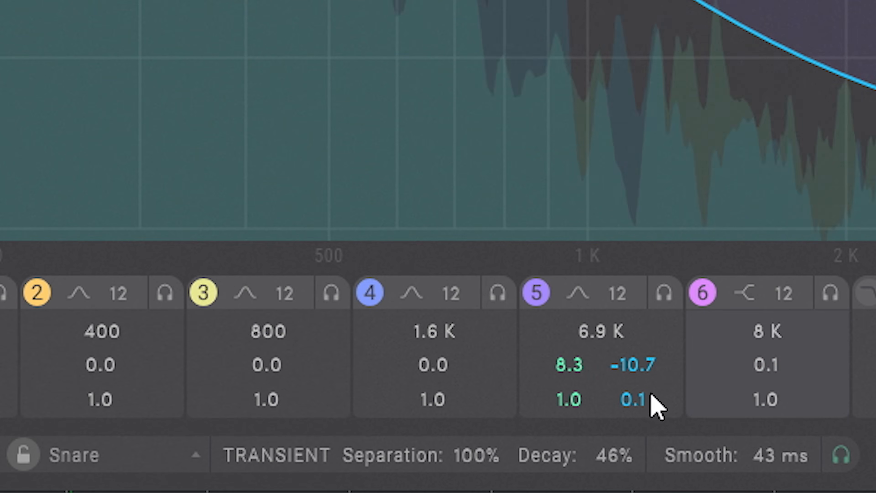
left_click_drag(650, 393, 651, 386)
left_click_drag(791, 441, 794, 435)
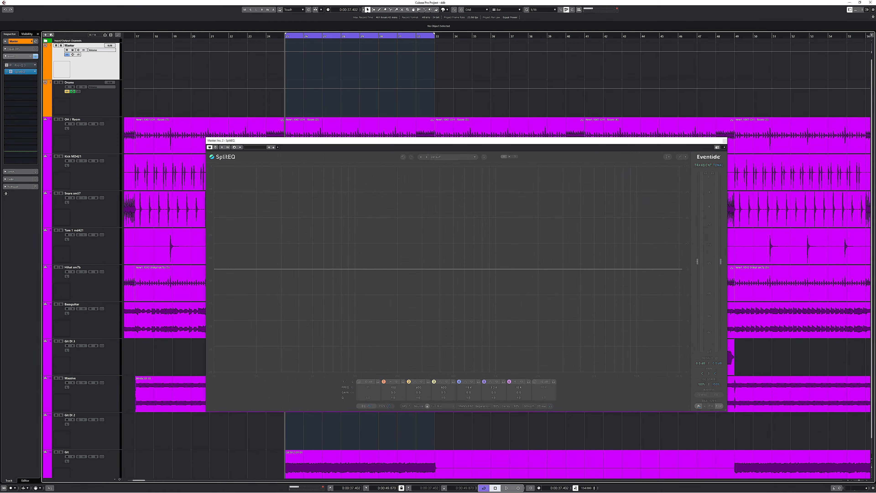
- Play the full mix, solo the transients in the master's SplitEQ, and pull band 5 into a deep cut at a higher frequency
left_click(725, 141)
key("space")
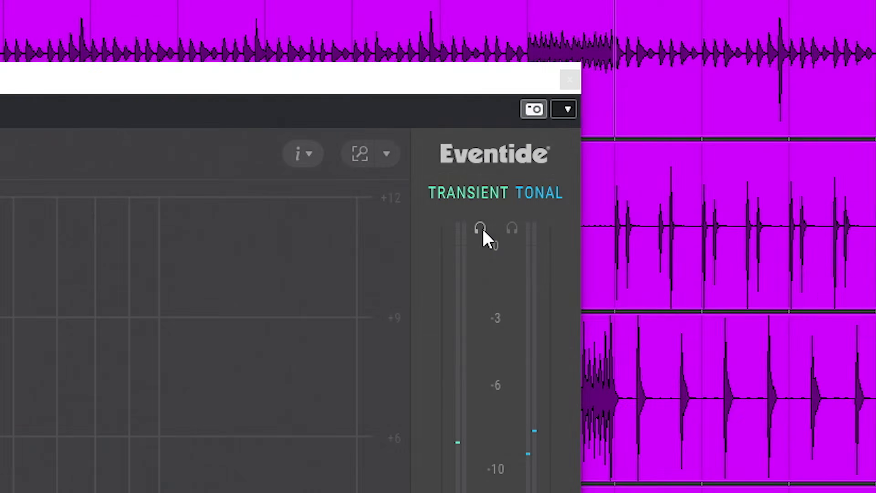
left_click(706, 172)
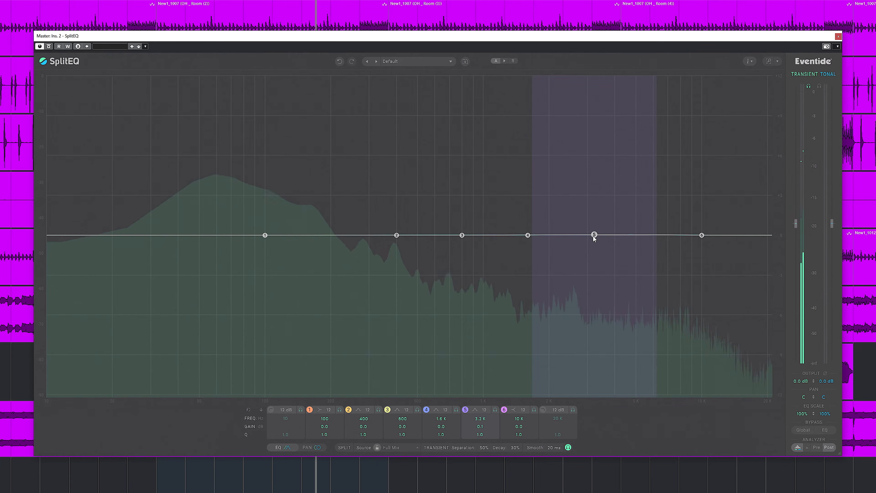
left_click_drag(594, 235, 631, 345)
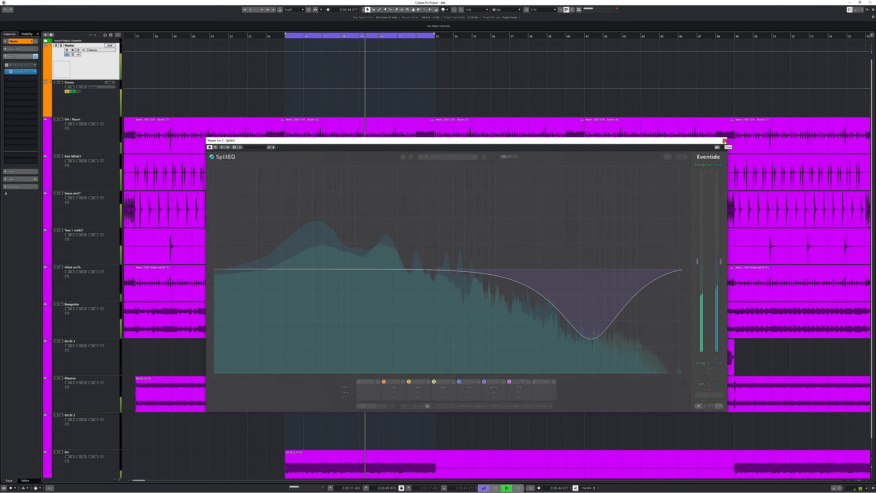
- Close SplitEQ, activate the master's Pro-Q 3 during playback, and add a bell boost of about +7.1 dB near 6.28 kHz
left_click(724, 141)
key("space")
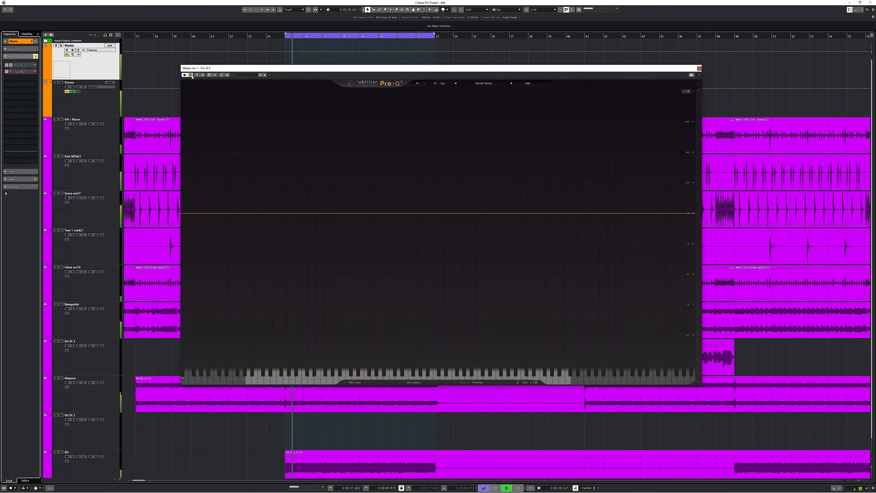
left_click(190, 75)
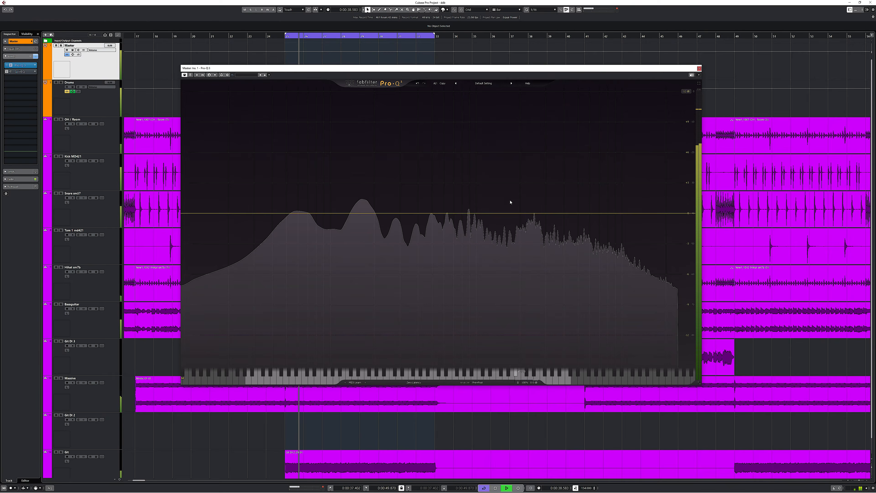
left_click_drag(578, 213, 592, 142)
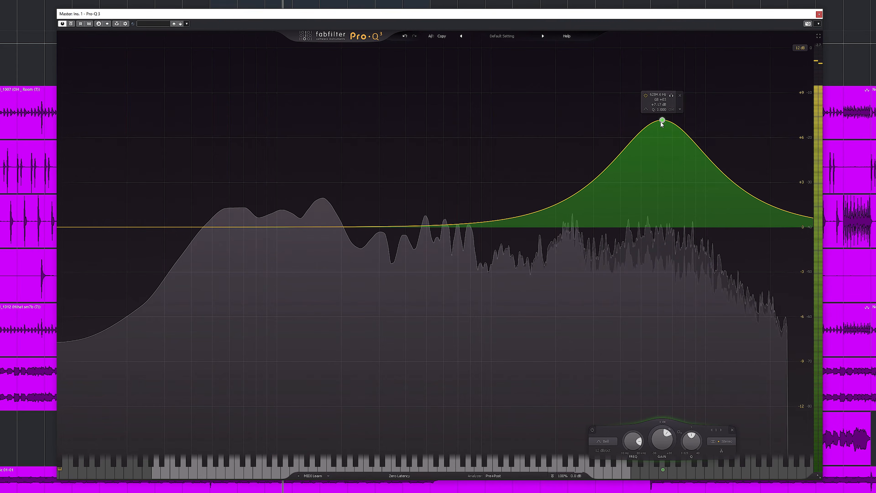
- Make the master's bell band dynamic near 6.49 kHz with a base gain of +9.51 dB and a downward range, and close the EQ
left_click_drag(661, 124, 666, 311)
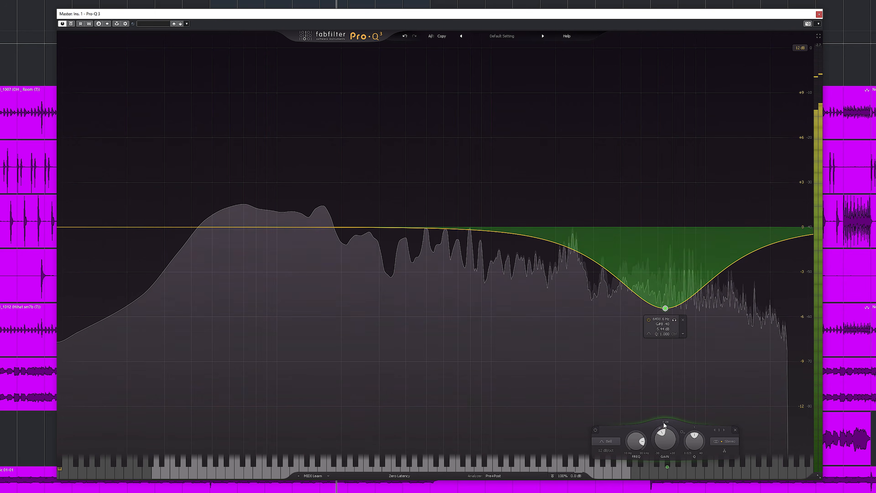
mouse_move(655, 434)
left_mouse_down()
mouse_move(656, 462)
mouse_move(666, 418)
mouse_move(662, 435)
mouse_move(656, 428)
mouse_move(663, 462)
mouse_move(663, 434)
left_mouse_up()
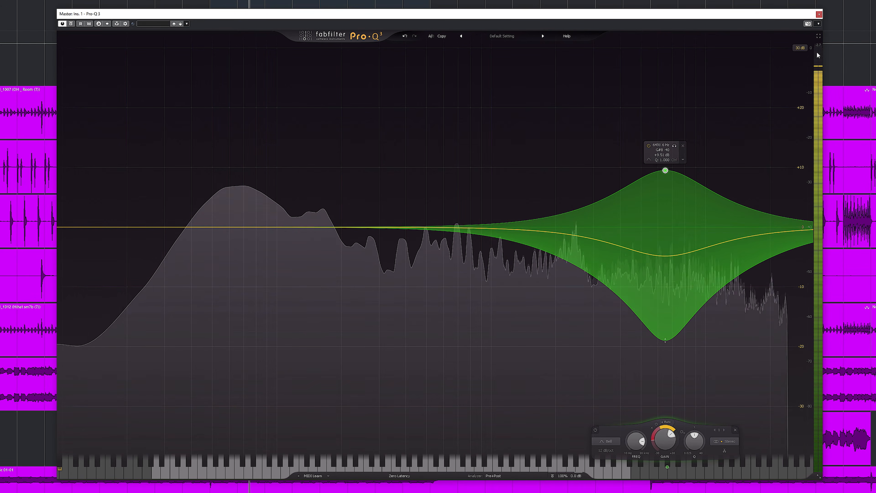
left_click(818, 15)
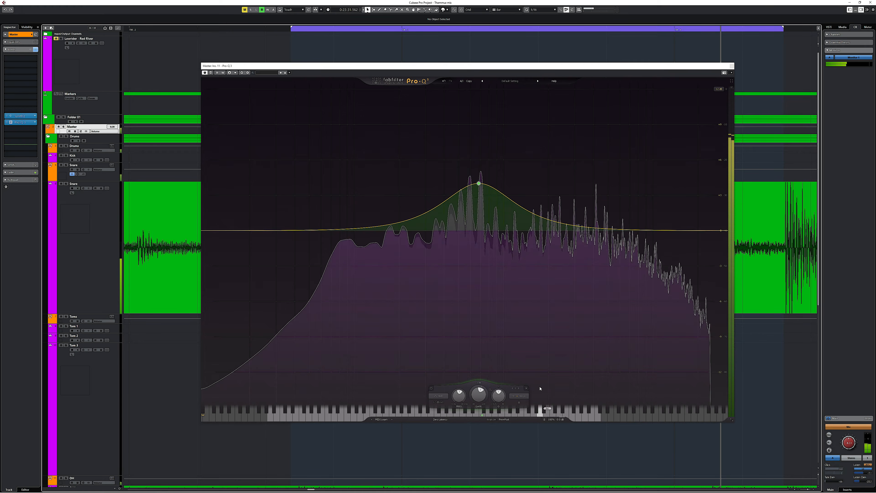
- Restrict the Pro-Q 3 bell band to the Side signal and set its boost to about +3 dB near 707 Hz
left_click_drag(476, 185, 479, 202)
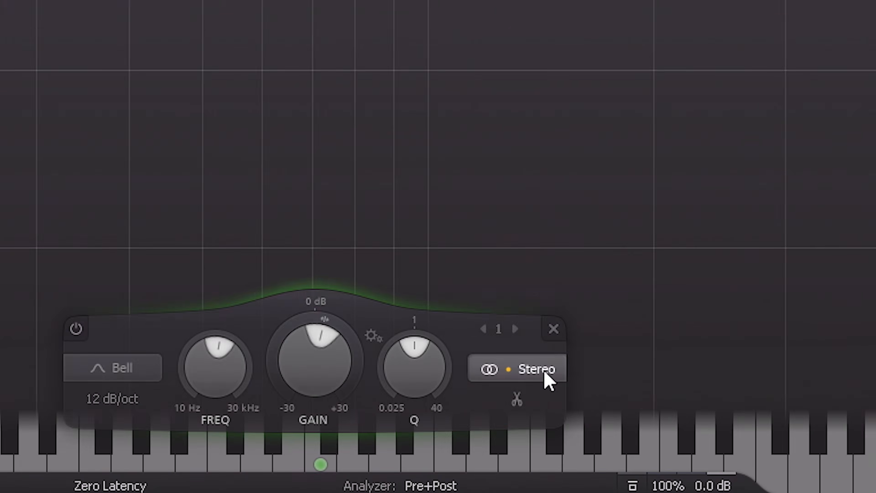
left_click(527, 395)
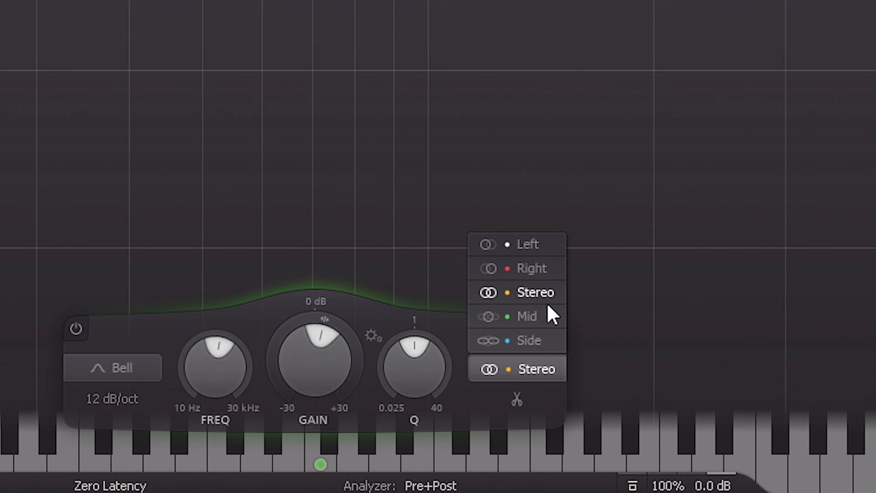
left_click(546, 347)
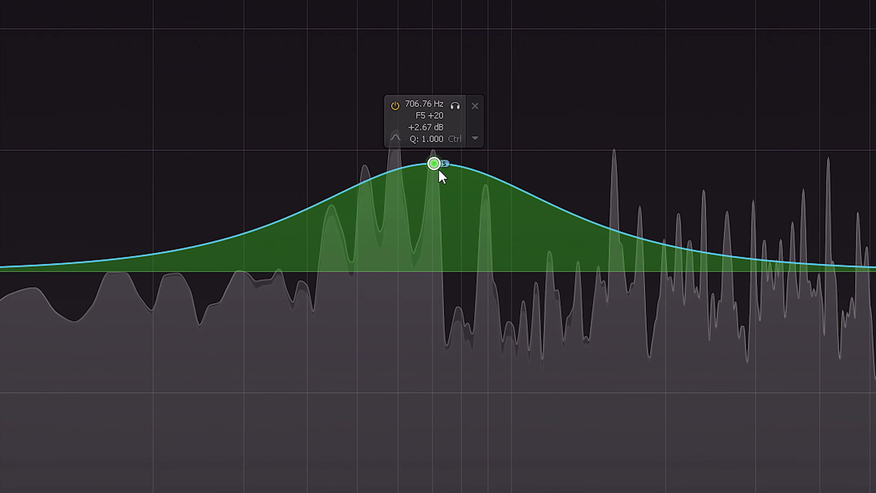
left_click_drag(437, 139, 442, 109)
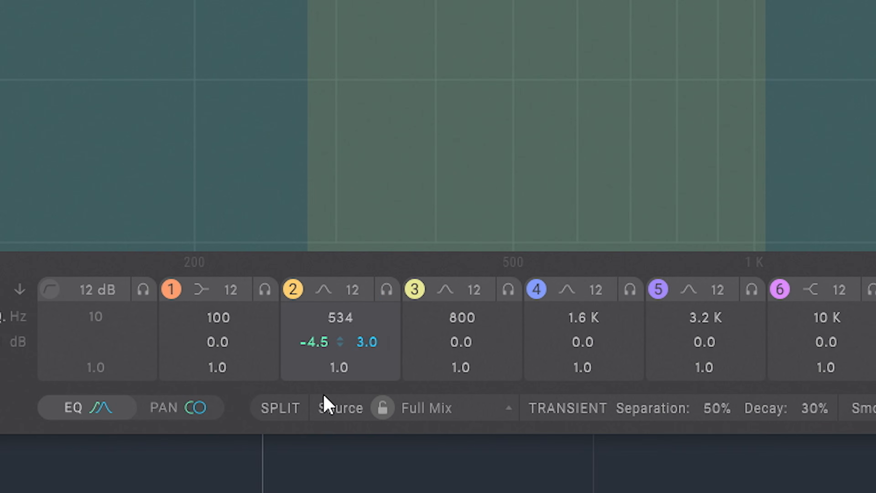
- Switch the master's SplitEQ from EQ editing to the separate transient and tonal Pan controls
left_click(190, 411)
mouse_move(345, 356)
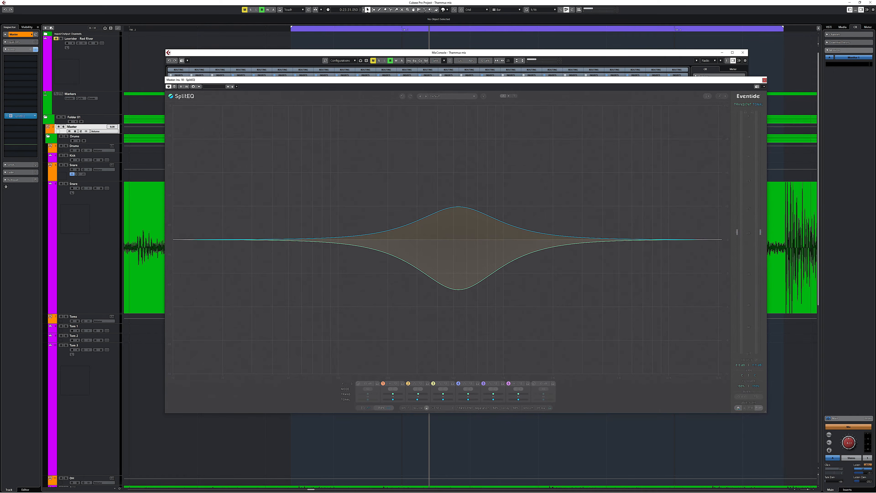
- Compare the SplitEQ and Pro-Q 3 insert latencies in the mixer, and change the phase processing mode of the Side-band Pro-Q 3
left_click(10, 116)
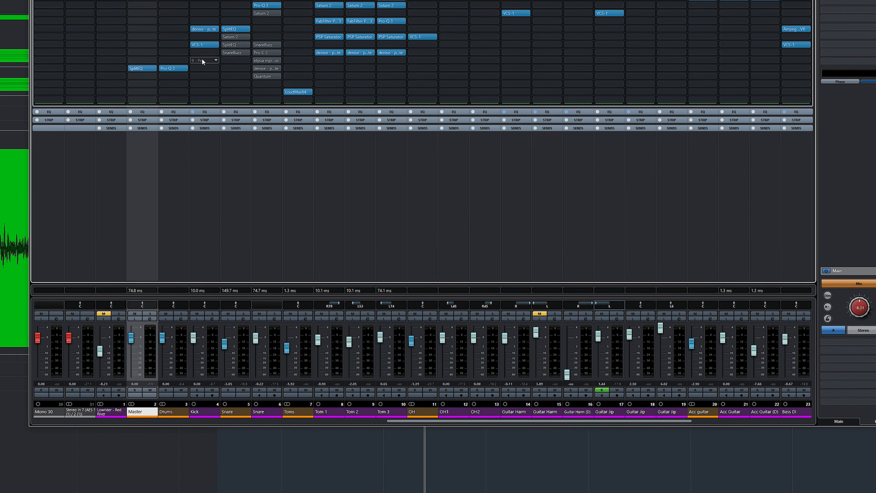
left_click(139, 68)
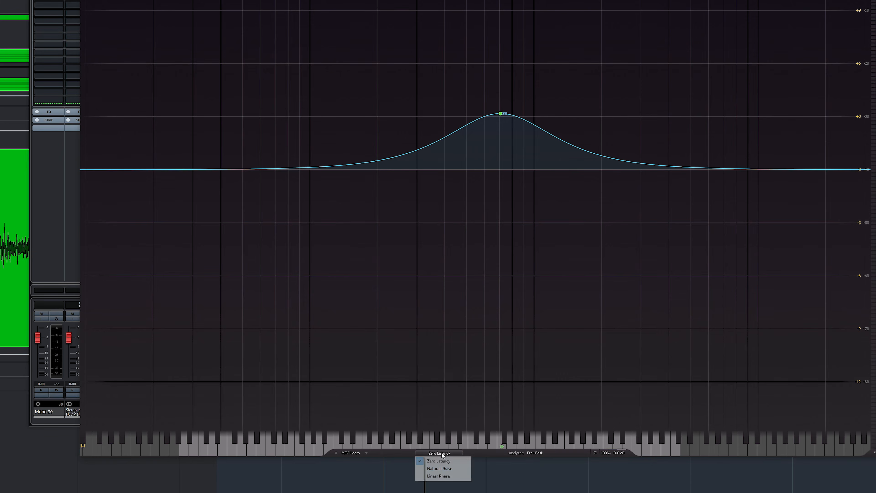
left_click(451, 473)
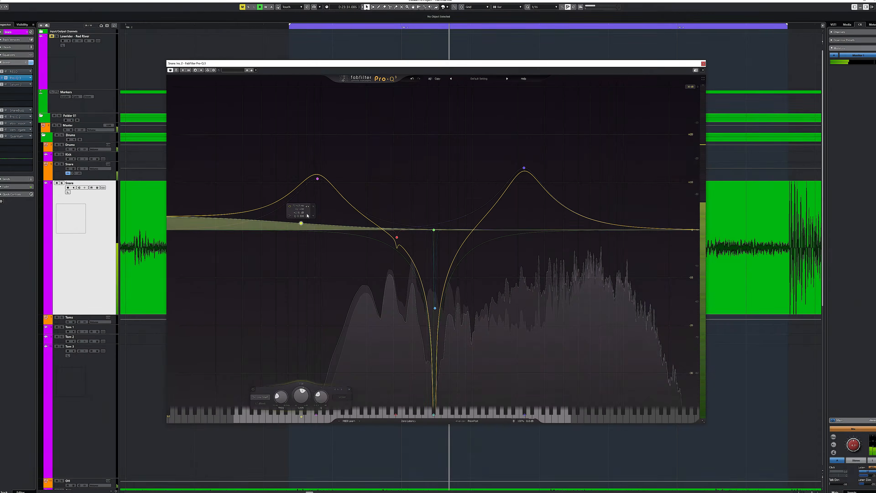
- Move the low shelf in the snare's Pro-Q 3 to a much higher frequency with a strong boost
left_click_drag(398, 188, 513, 162)
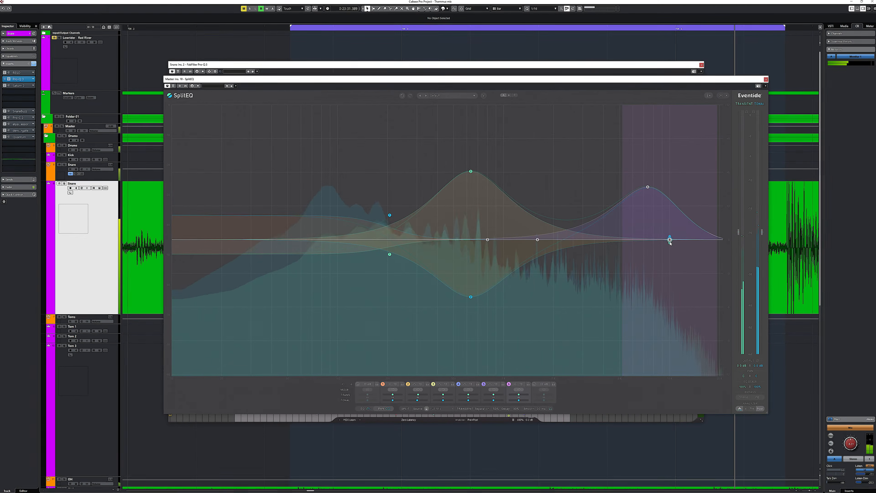
- Shape band 6's high shelf in the master's SplitEQ with a deep transient cut and a slight tonal boost at a lower frequency
left_click_drag(670, 242, 669, 249)
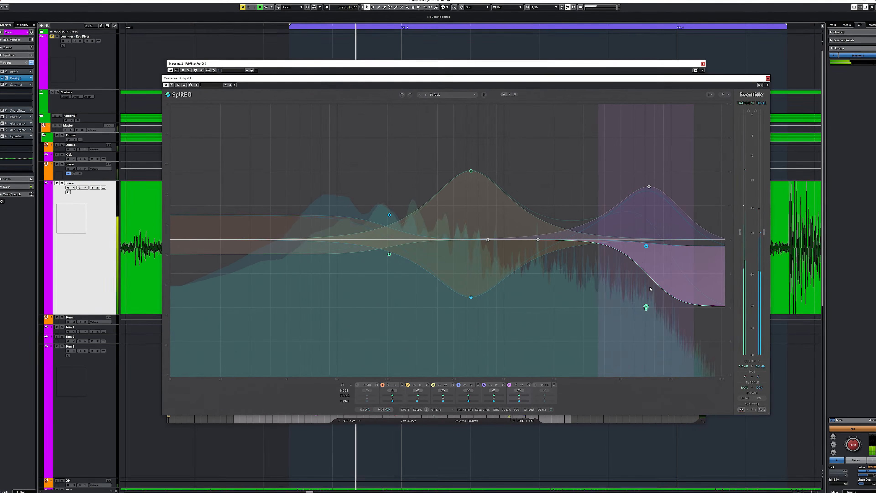
left_click_drag(646, 247, 624, 238)
- Increase band 2's transient boost at a lower frequency, add a moderate upper-mid bell boost, and close the master's SplitEQ
left_click_drag(473, 171, 419, 141)
left_click_drag(487, 239, 563, 209)
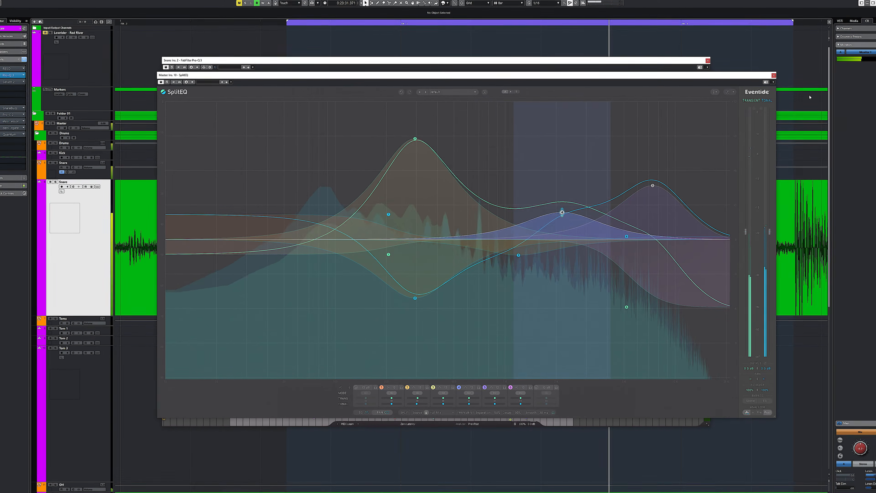
left_click(774, 75)
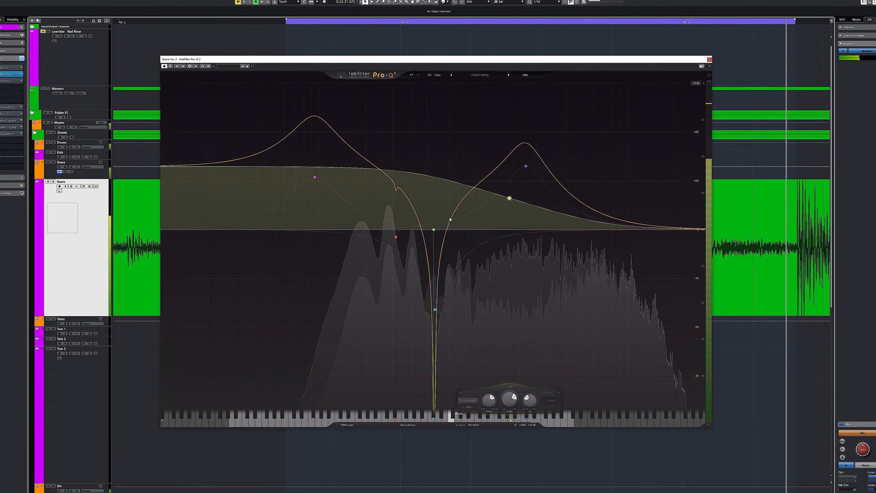
- Move the narrow notch in the snare's Pro-Q 3 up in frequency and reduce the low bell boost to about +5 dB
left_click_drag(436, 231, 453, 231)
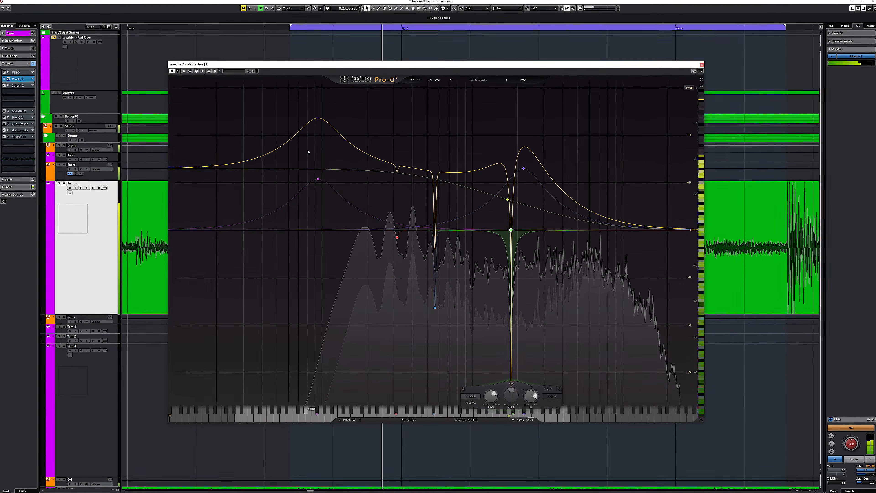
left_click(318, 179)
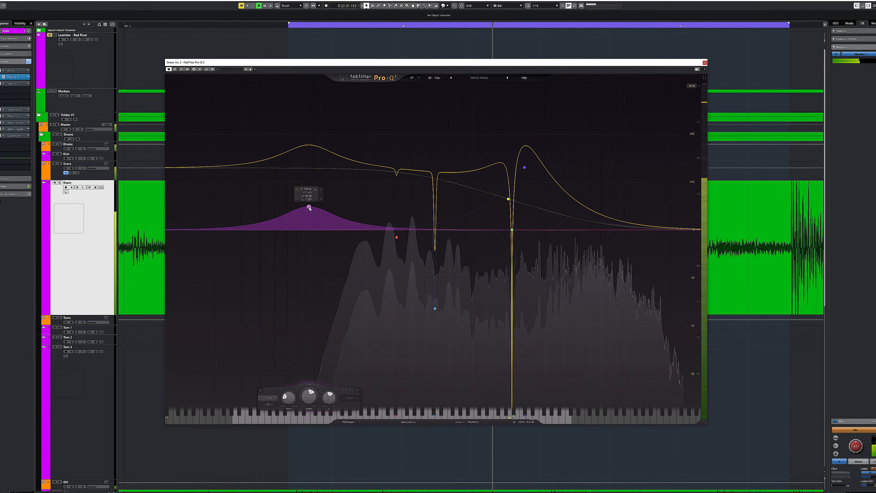
left_click_drag(309, 207, 304, 207)
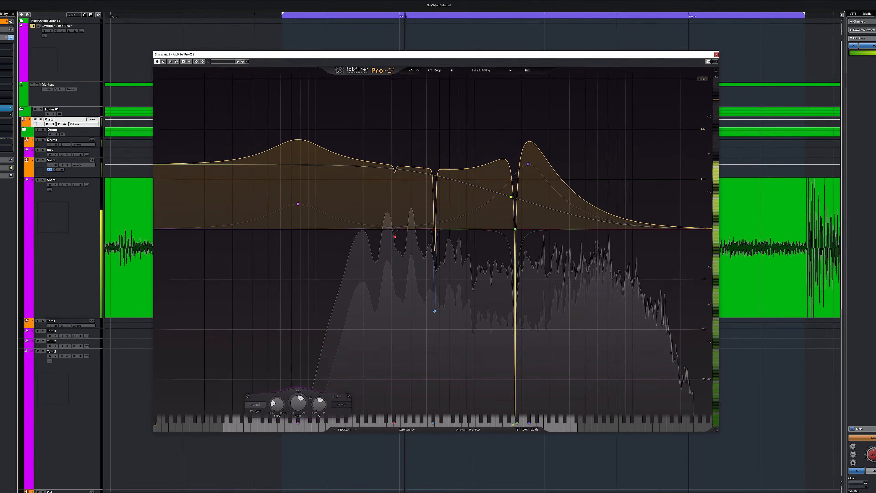
- Reopen the master's SplitEQ and reposition its window over the snare's Pro-Q 3
left_click(3, 107)
left_click_drag(339, 71, 300, 91)
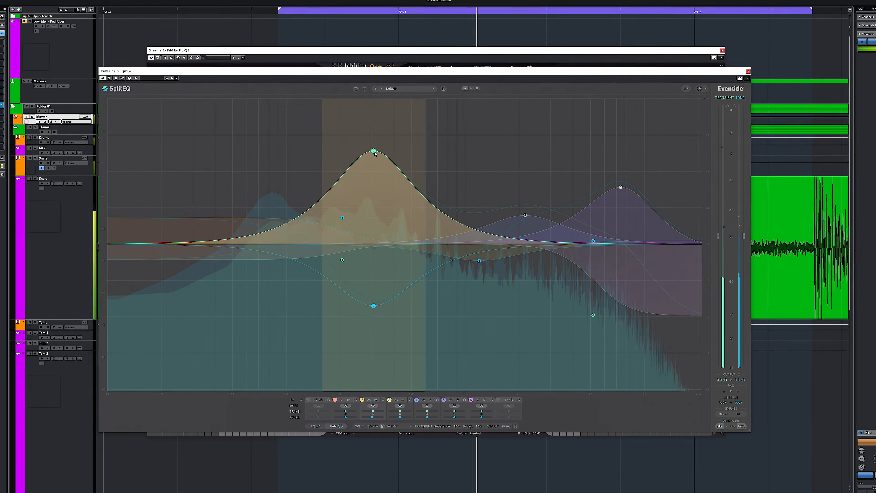